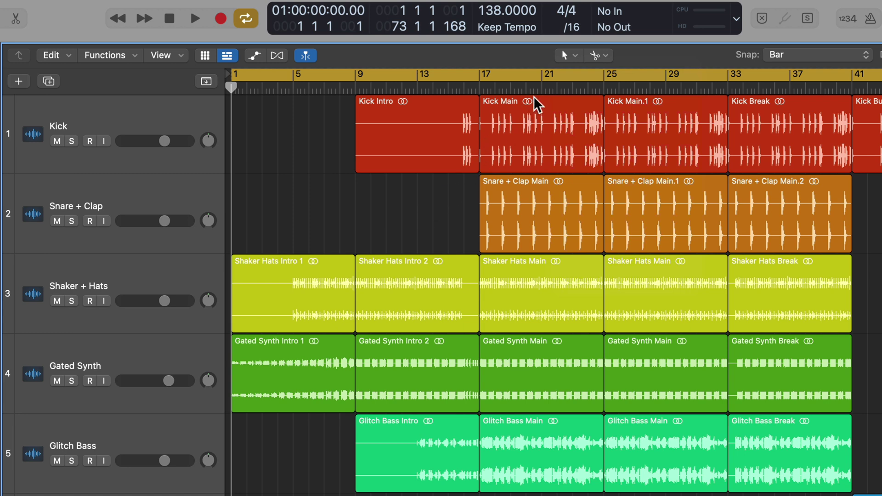
- Set Pointer as the left-click tool and Scissors as the Command-click tool
click(574, 56)
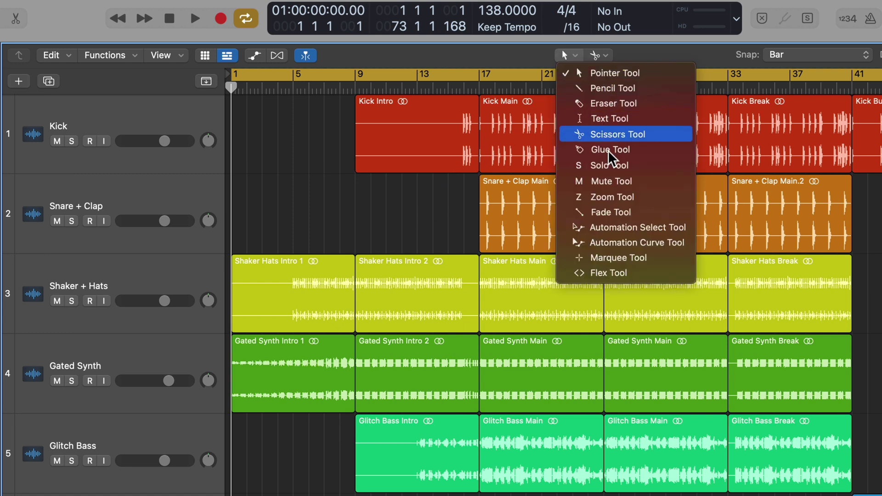
click(585, 74)
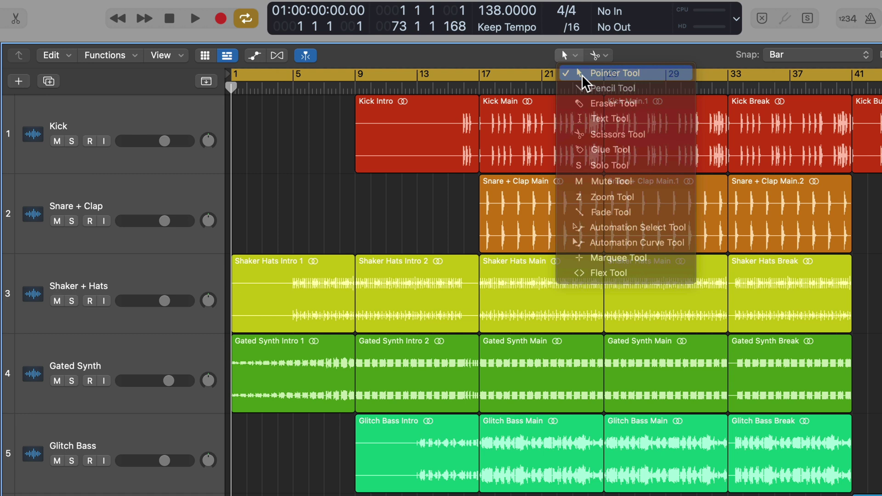
click(596, 56)
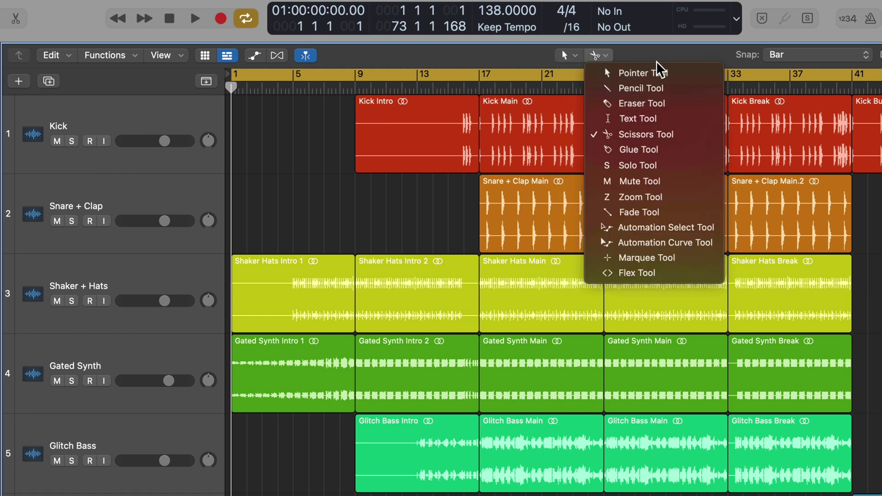
click(592, 55)
click(565, 55)
click(575, 77)
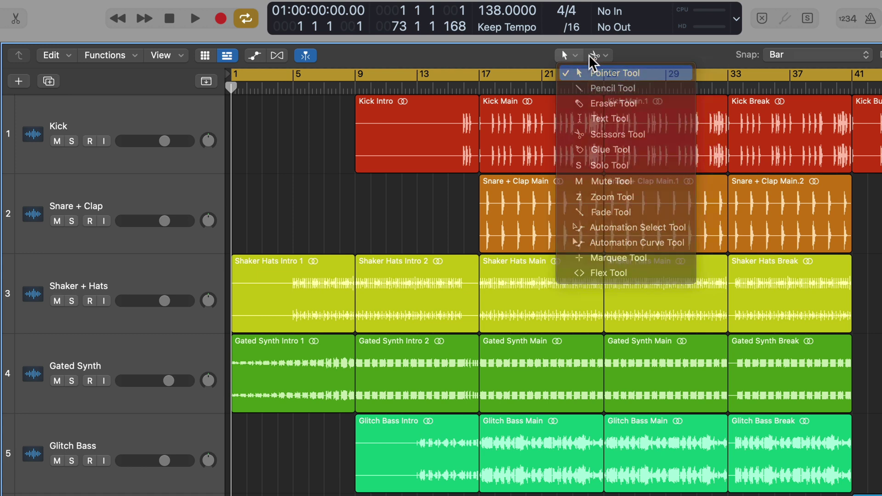
click(595, 55)
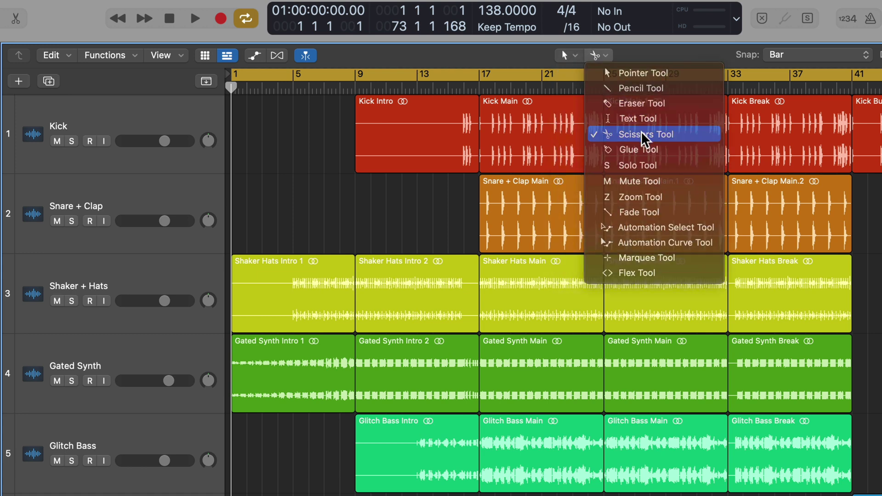
click(667, 138)
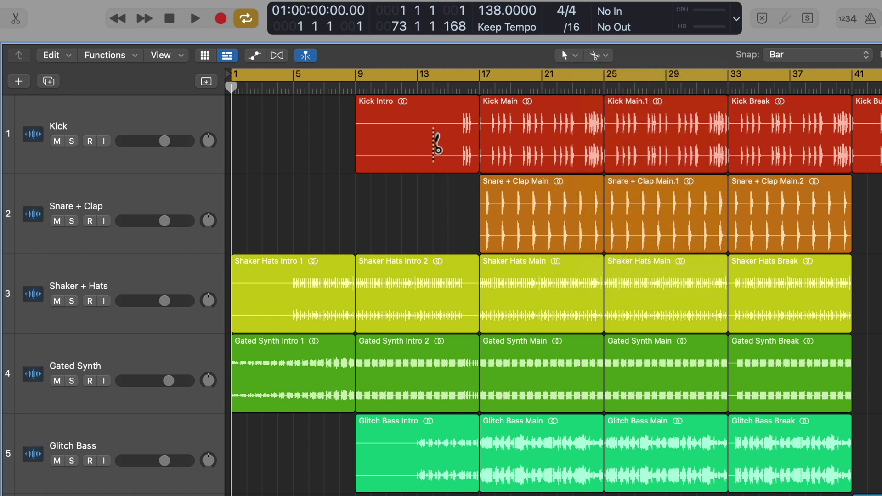
- Cut Kick Intro at bars 11–14, then select and delete the pieces from bars 9 to 14
click(433, 146)
click(403, 157)
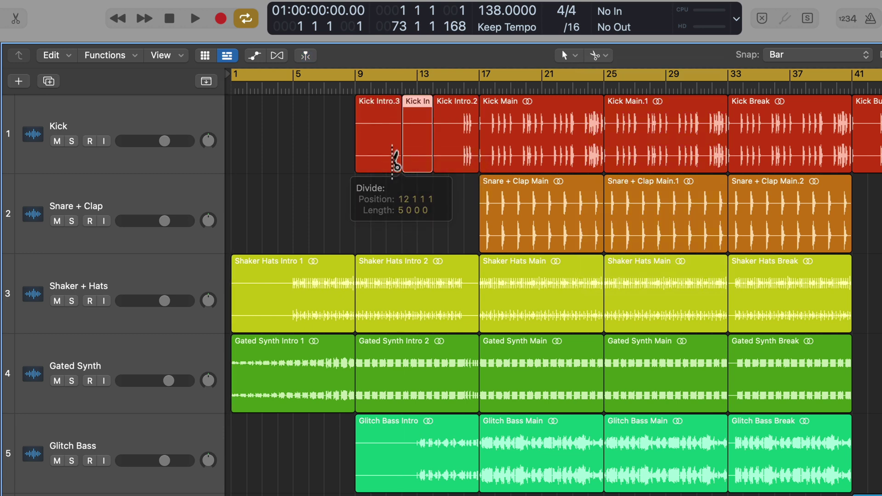
click(418, 157)
click(387, 160)
click(377, 158)
drag(378, 152, 429, 148)
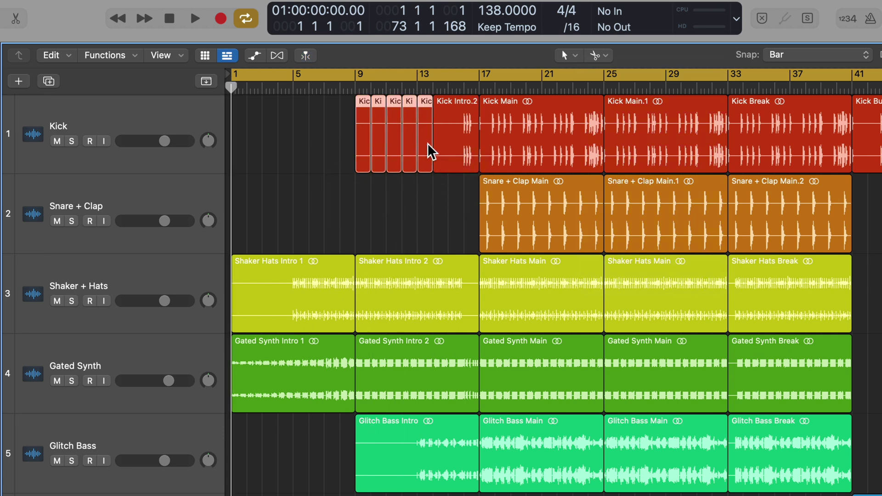
key(Delete)
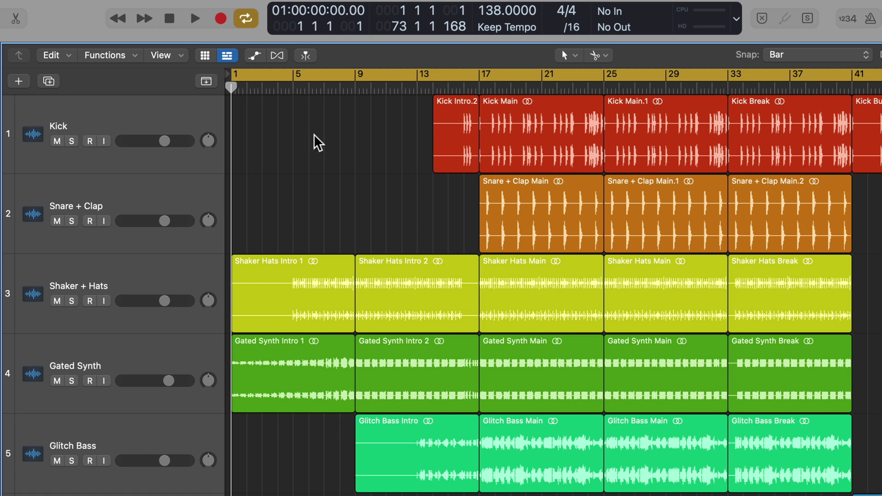
- Split Shaker Hats Intro 2 at bar 14 with Scissors from the T menu, then return to Pointer
key(t)
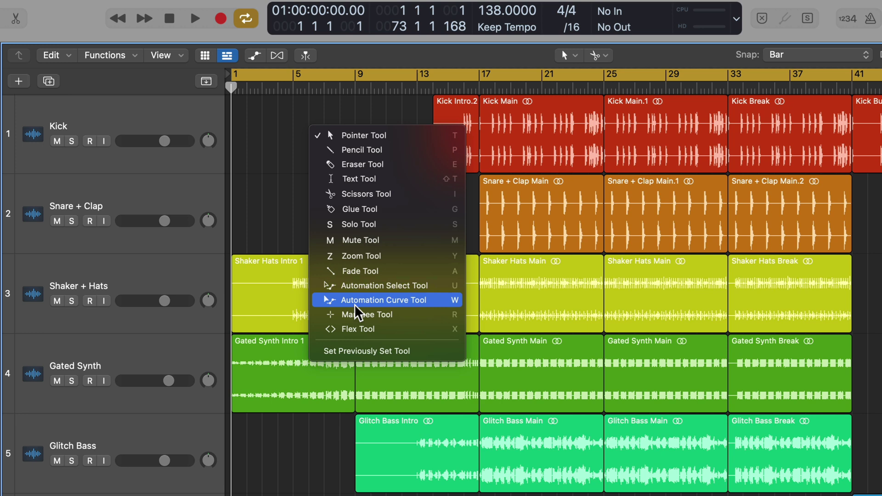
click(371, 194)
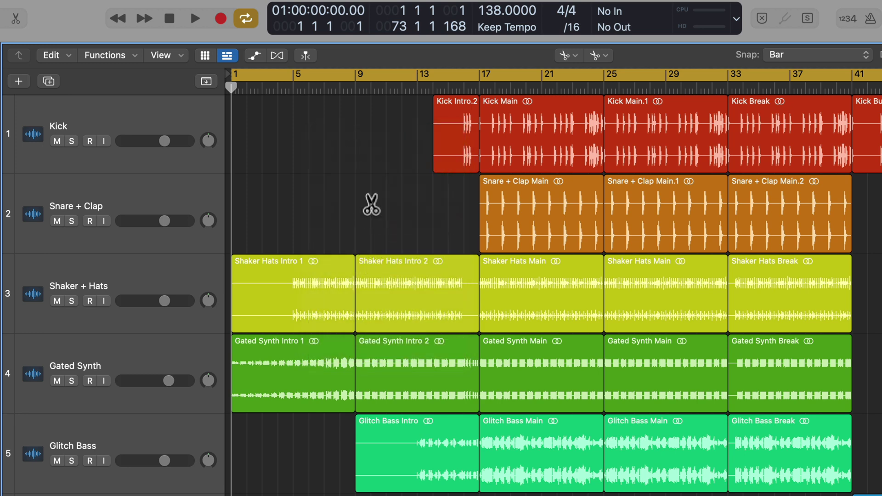
click(433, 280)
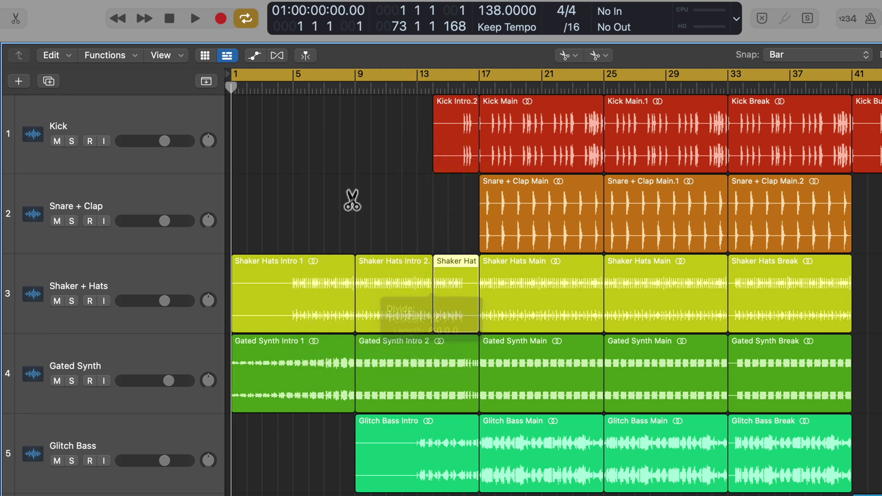
key(t)
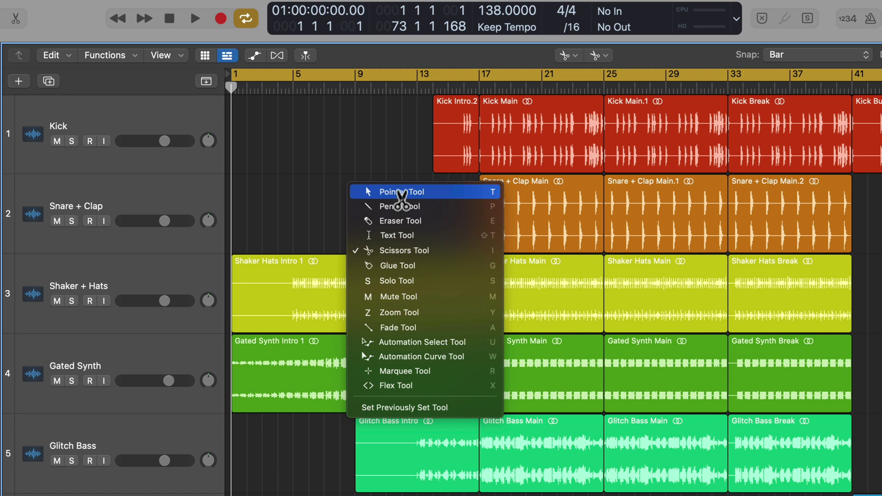
click(400, 192)
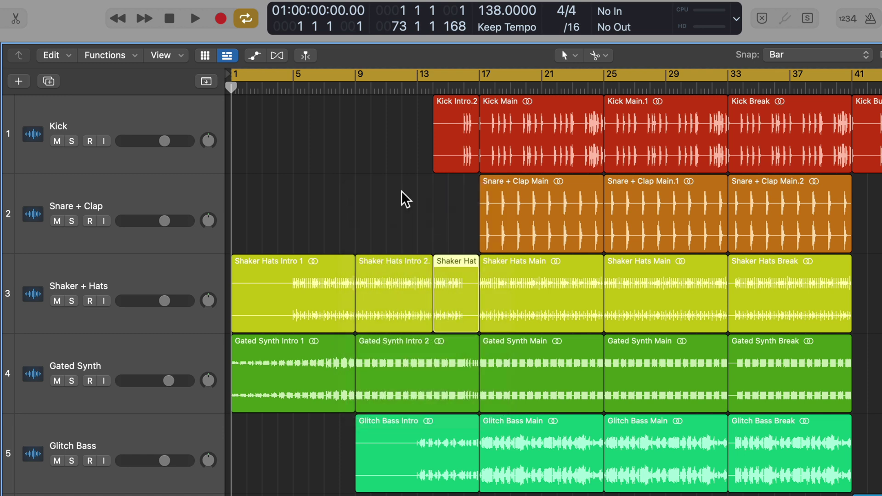
- Cycle tools with the T menu shortcuts I, T and R, ending back on Pointer
key(t)
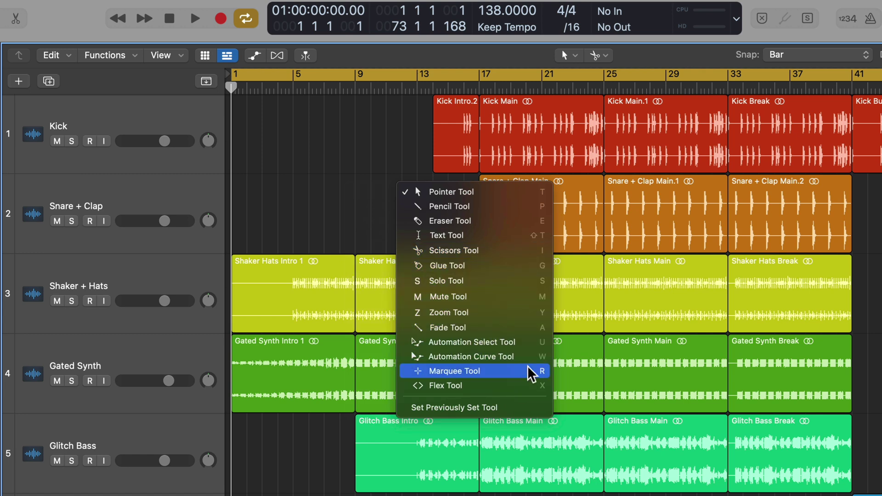
key(Escape)
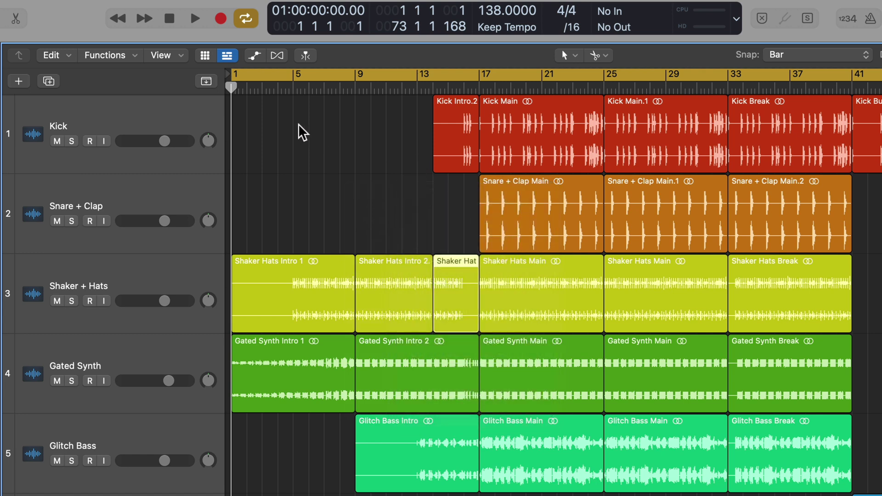
key(t)
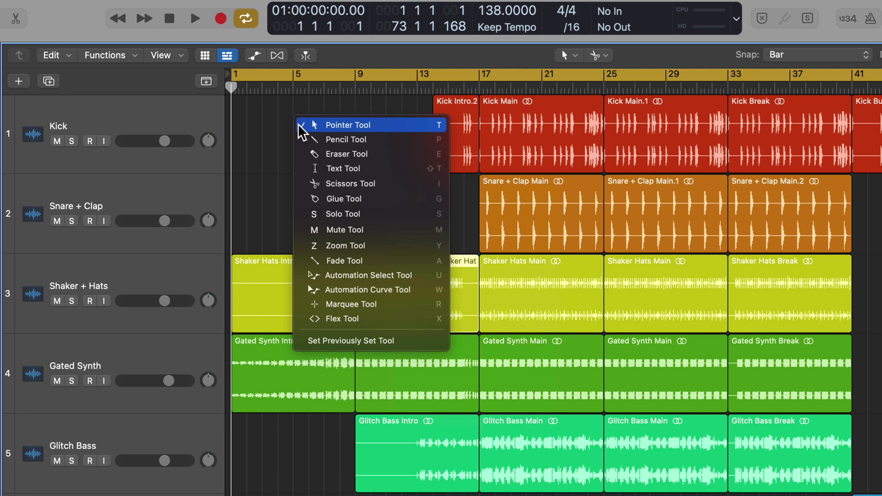
key(i)
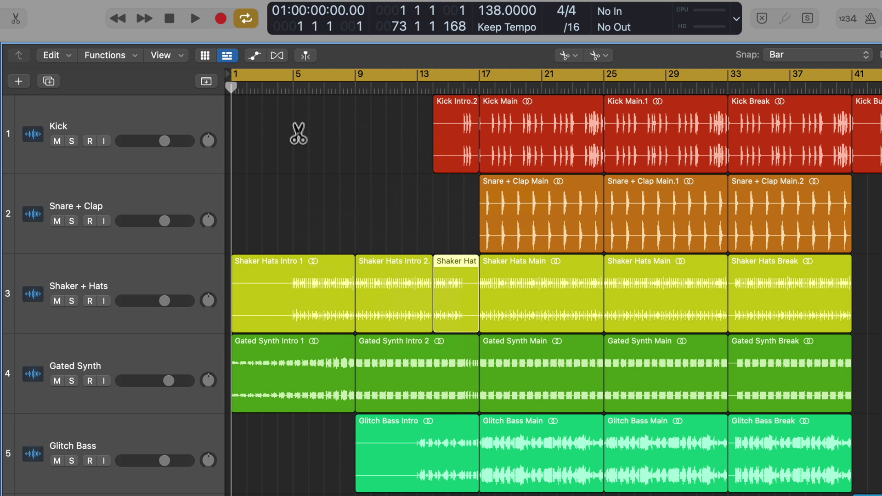
key(t)
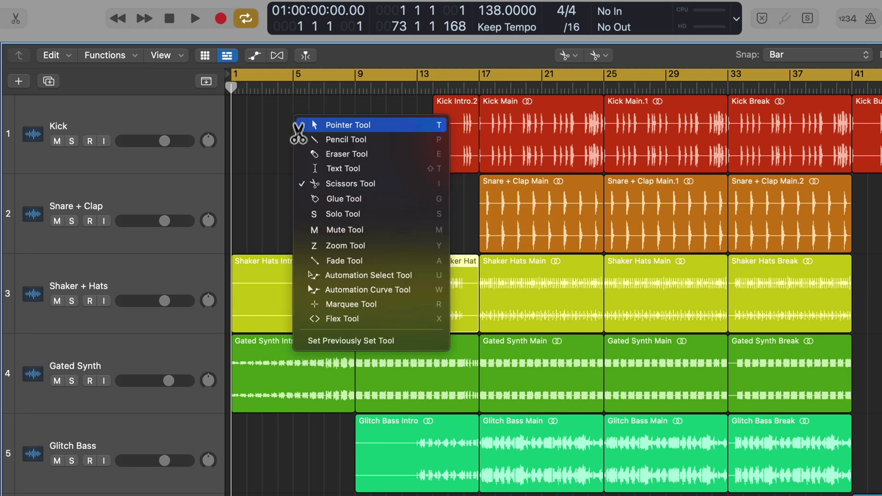
key(t)
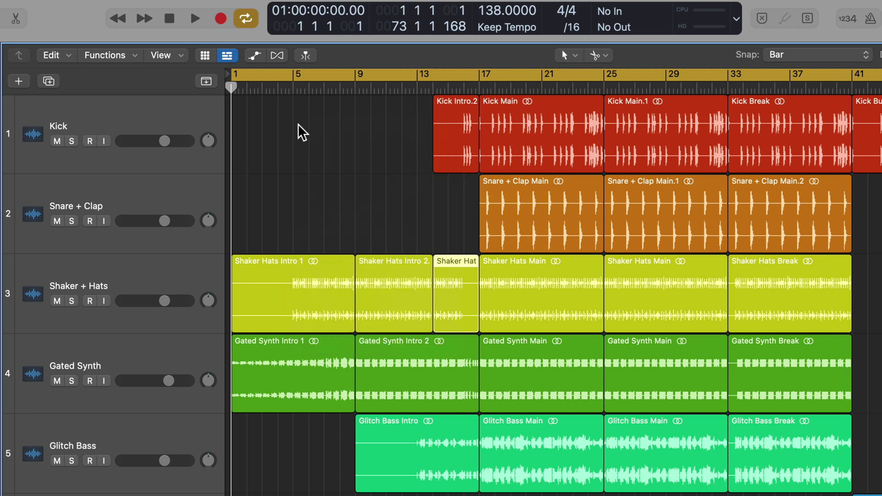
key(t)
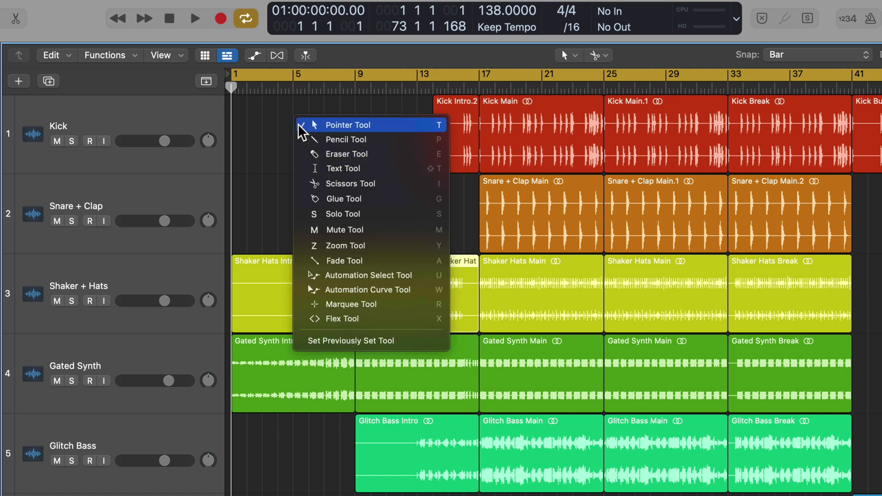
key(r)
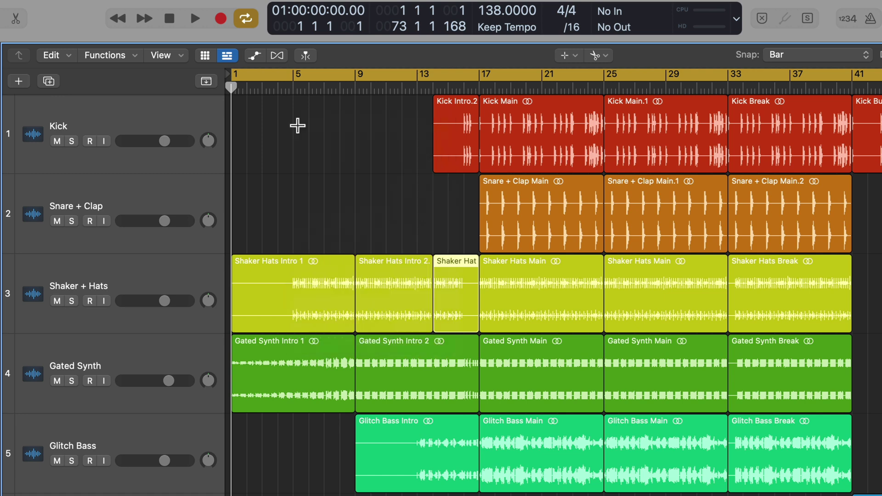
key(t)
key(t)
key(t)
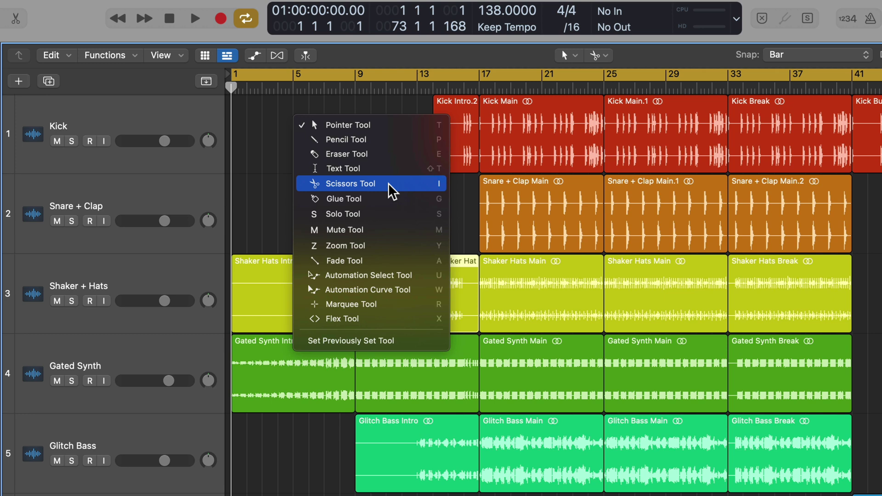
- Make Marquee the Command-click tool and test it with a bars 5–9 range on the Kick track
click(392, 305)
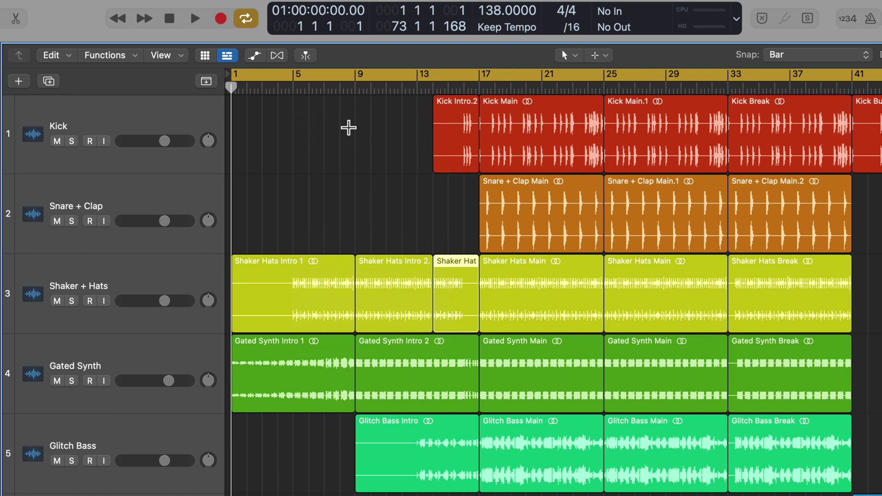
drag(296, 130, 371, 134)
click(374, 133)
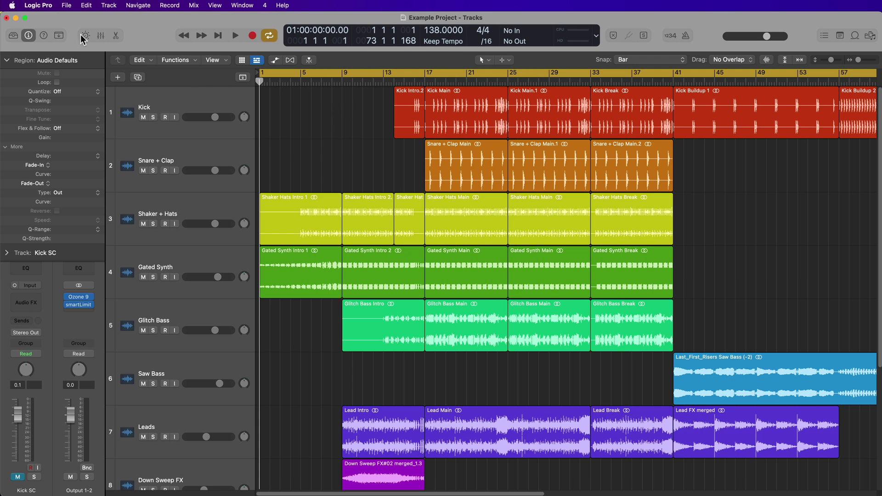
- Set Right Mouse Button to Is Assignable to a Tool in the General Editing preferences
click(46, 6)
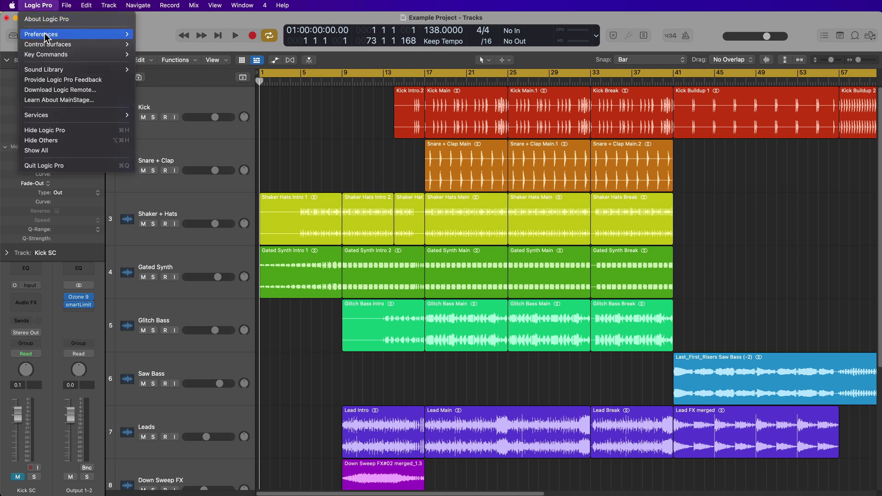
mouse_move(45, 33)
click(146, 35)
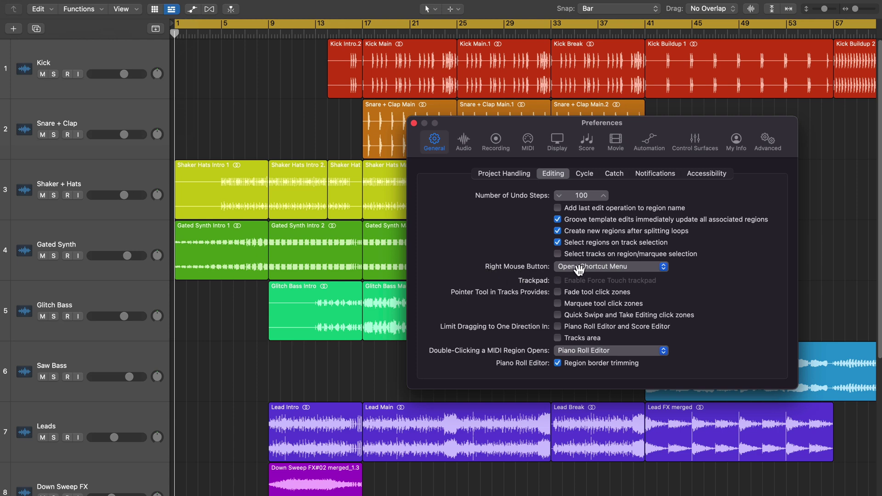
click(596, 268)
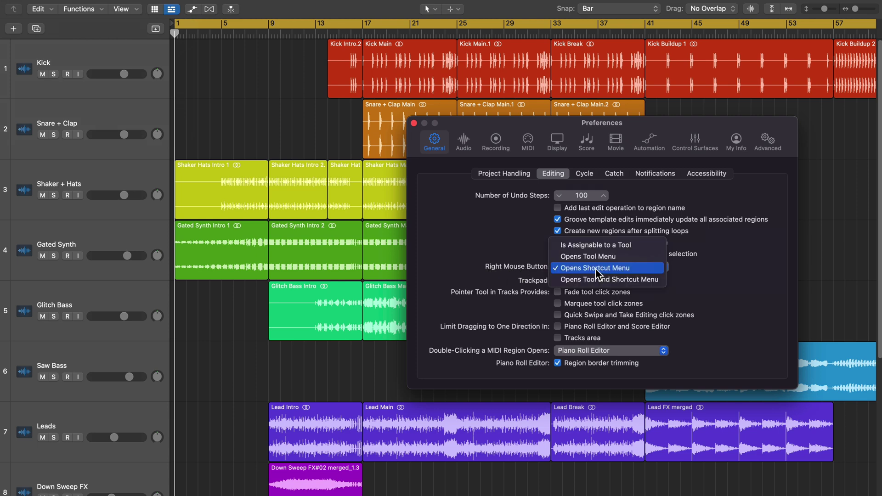
click(646, 250)
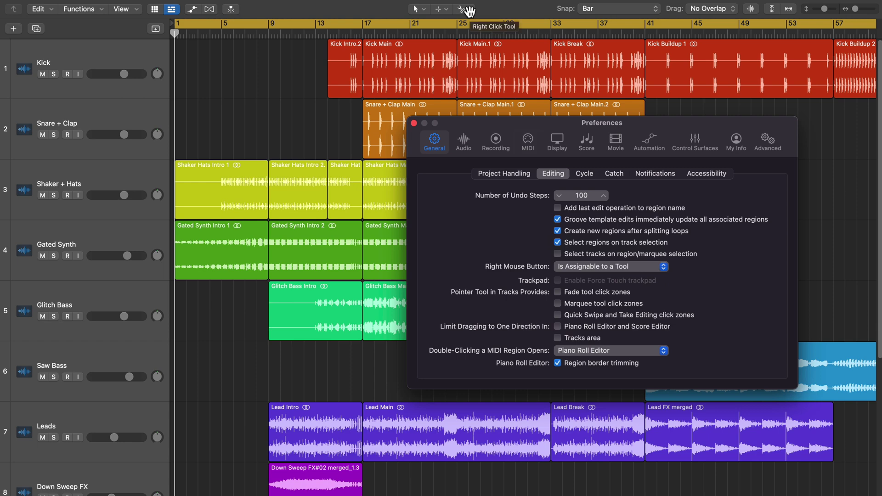
- Select bars 2 to 9 on the empty Kick lane
click(287, 84)
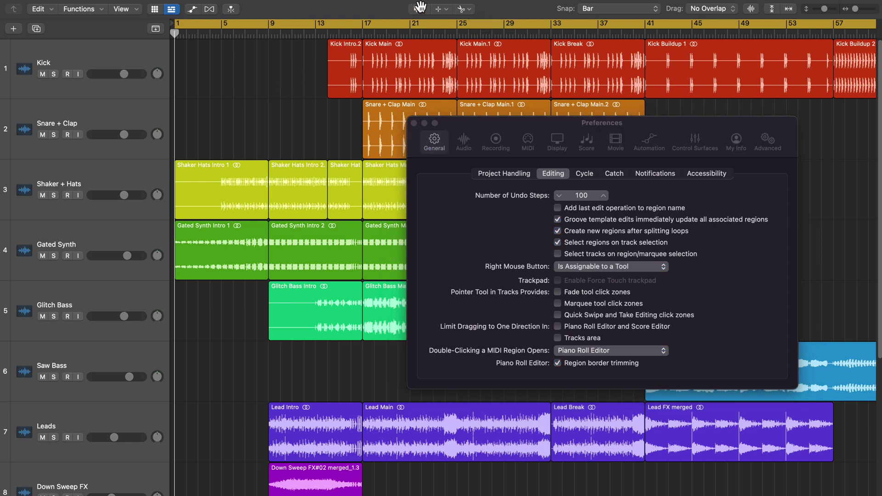
click(419, 9)
click(278, 72)
drag(189, 73, 273, 76)
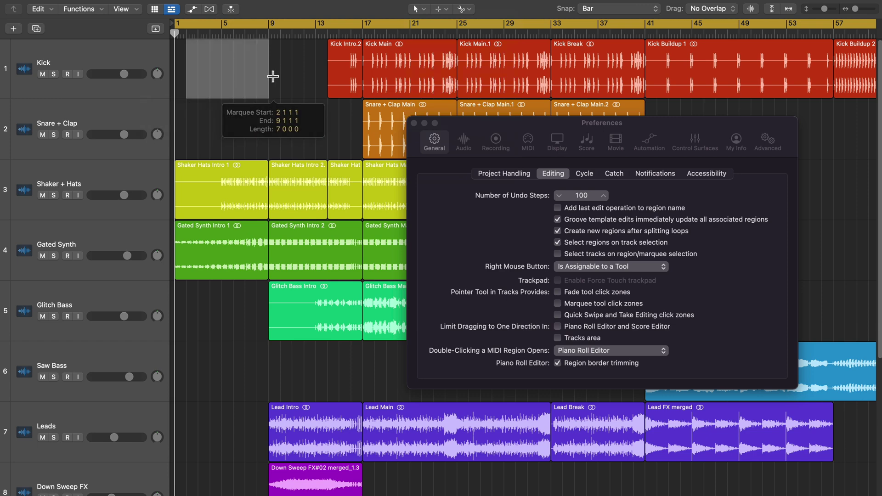
- Split Kick intro near bar 15, Shaker Hats near bars 4 and 13, Gated Synth at 5 and 12, Glitch Bass at 12
right_click(338, 71)
right_click(310, 181)
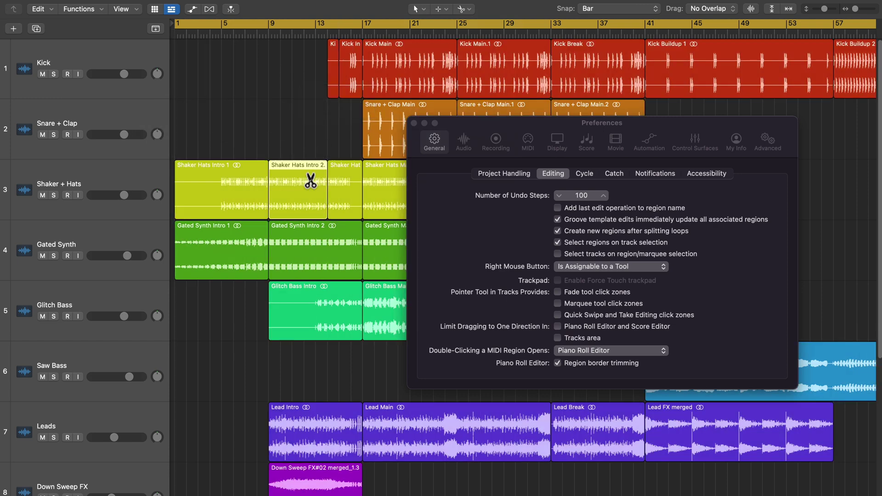
click(311, 180)
click(210, 184)
click(222, 252)
click(301, 253)
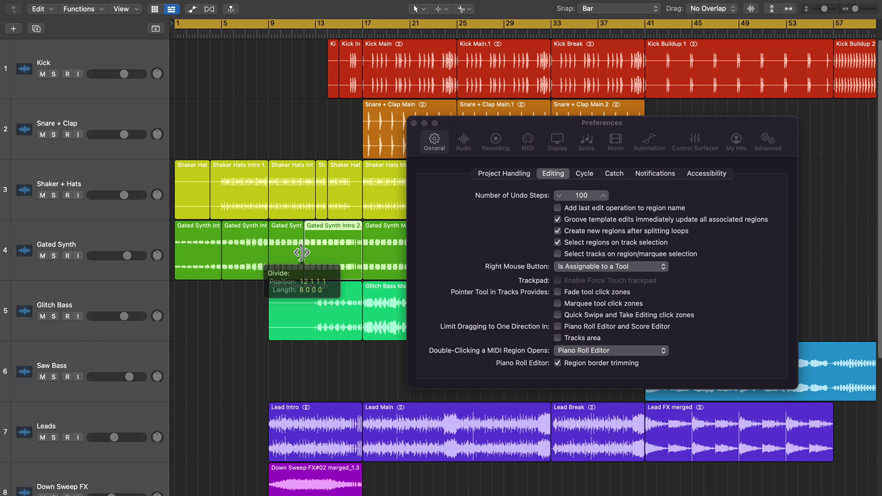
click(304, 309)
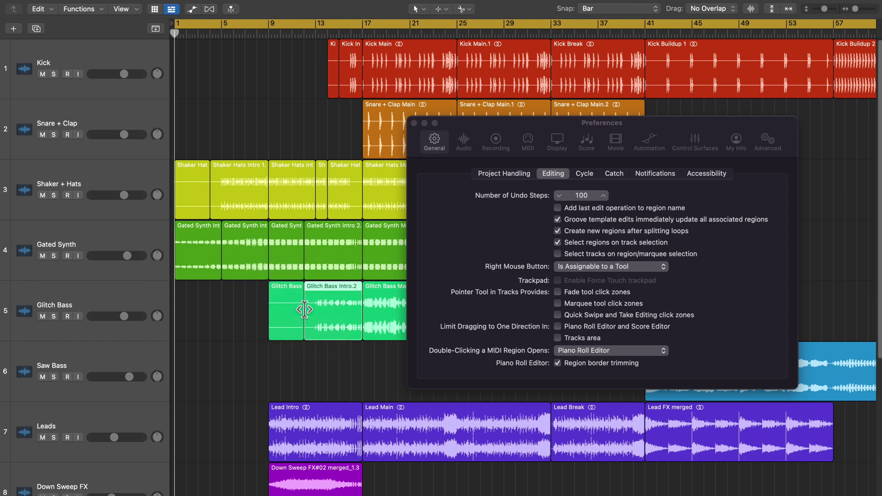
click(247, 129)
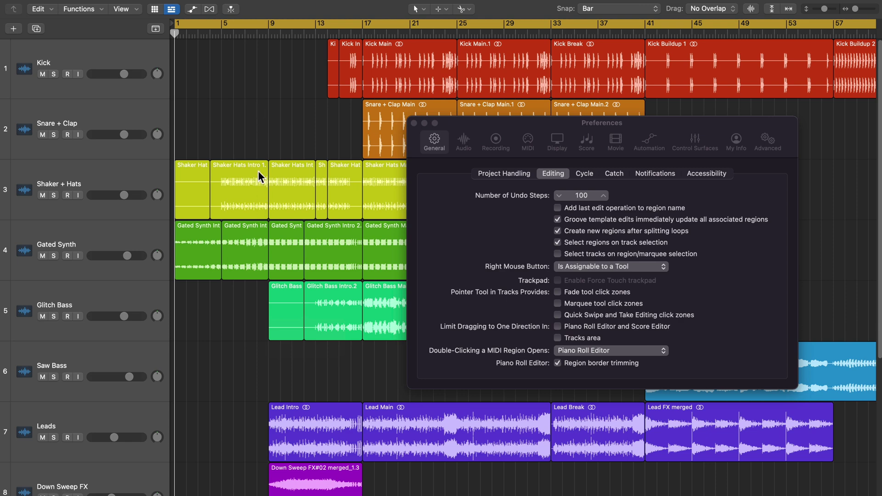
- Try the shortcut menus to select all muted regions, then set Right Mouse Button to Opens Shortcut Menu
right_click(264, 128)
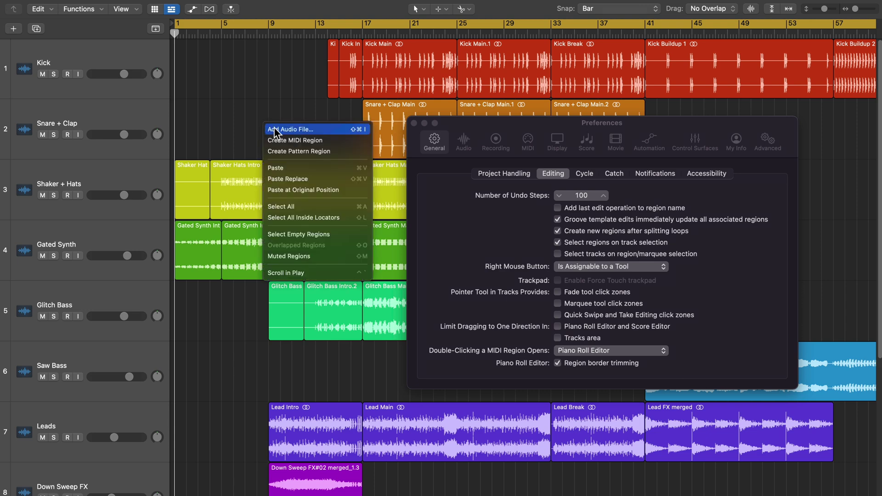
click(314, 256)
right_click(386, 54)
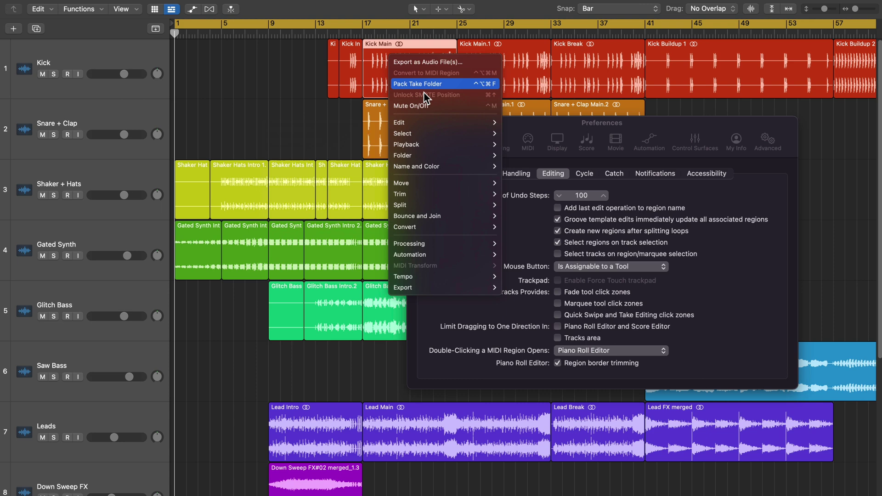
click(271, 85)
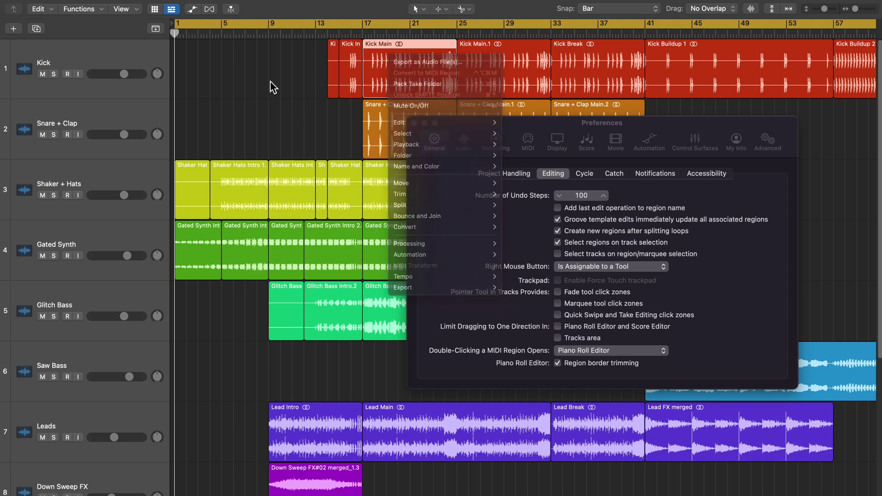
click(609, 263)
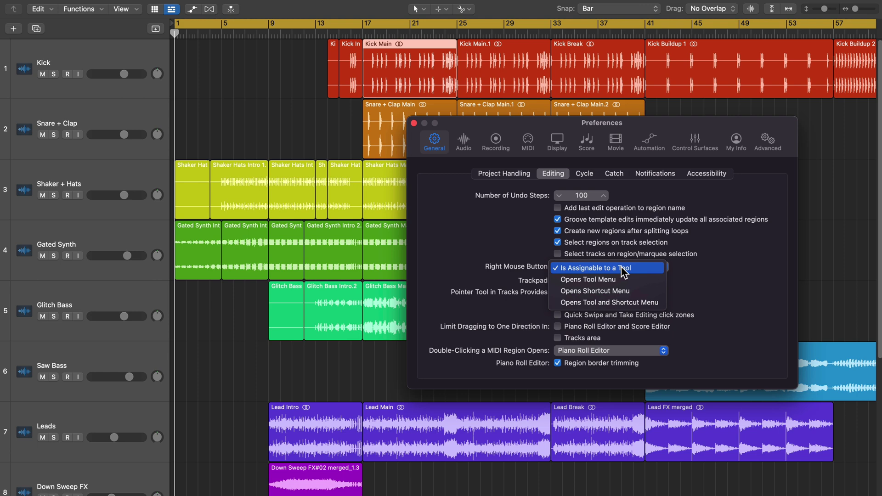
click(621, 291)
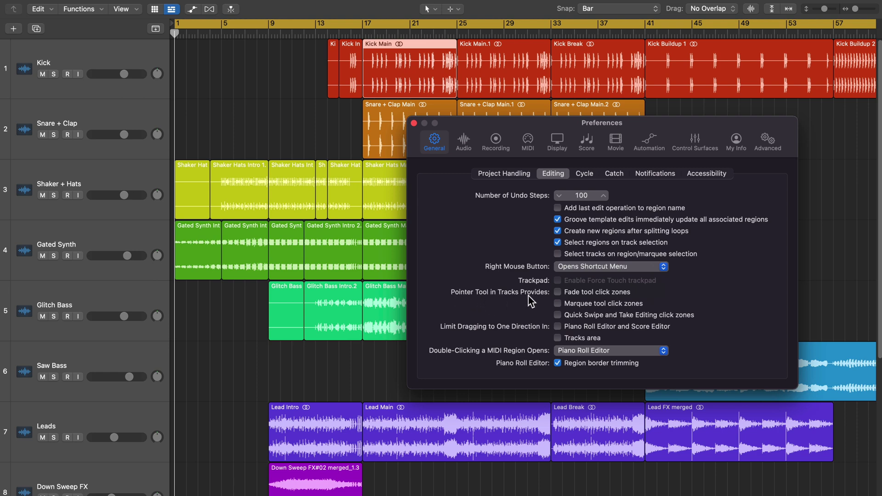
- Tick Marquee tool click zones under Pointer Tool in Tracks Provides
click(588, 302)
- Close Preferences and move Kick Main to start just before bar 17
click(413, 123)
click(308, 114)
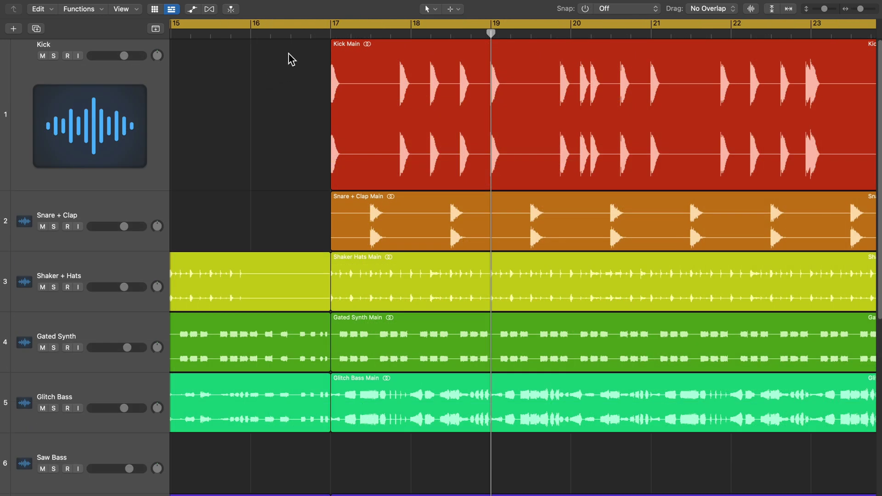
click(280, 41)
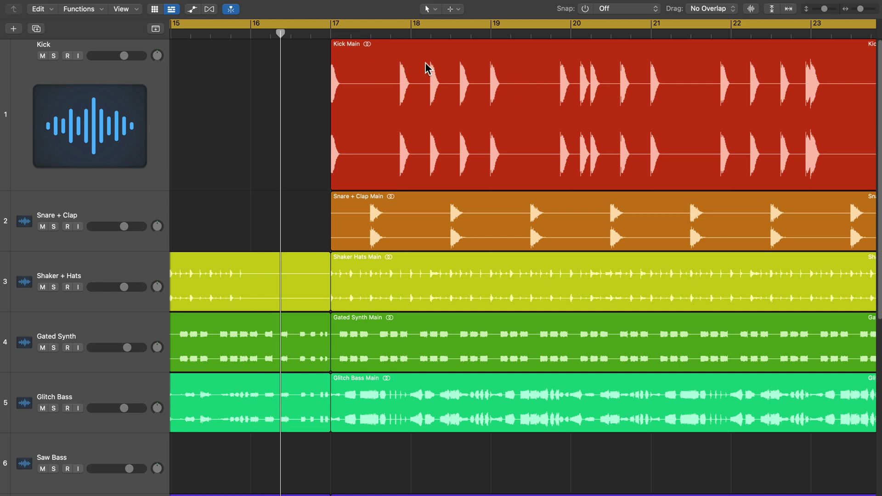
click(482, 72)
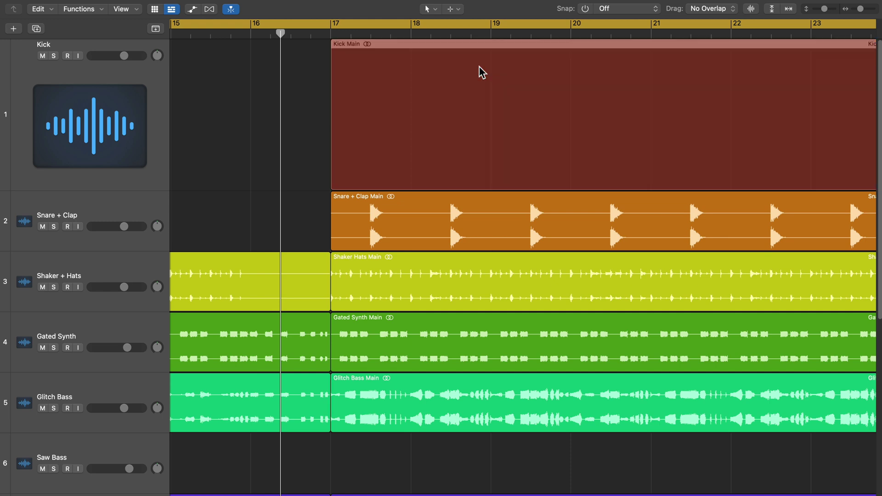
drag(481, 72, 500, 87)
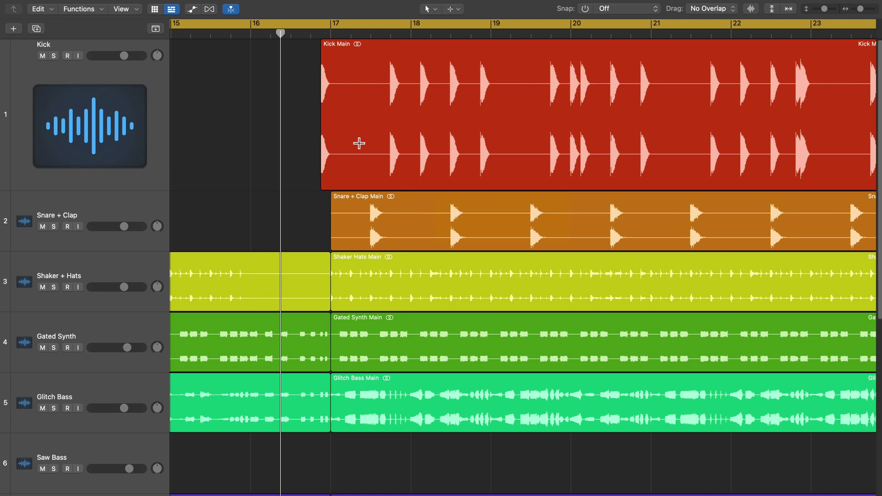
- Marquee-select Kick Main from about bar 18 to 20, delete it, and undo to leave a separate section
drag(359, 143, 689, 154)
click(429, 143)
drag(387, 144, 548, 147)
key(Delete)
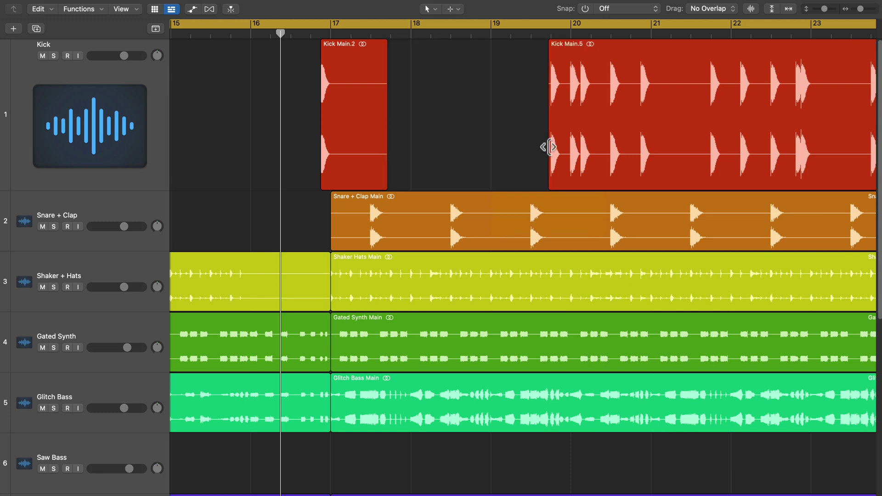
key(super+z)
click(502, 147)
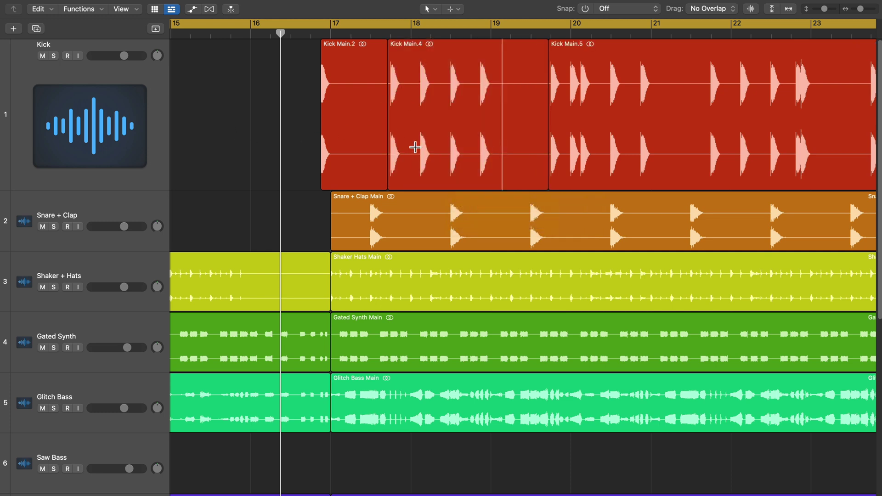
click(416, 75)
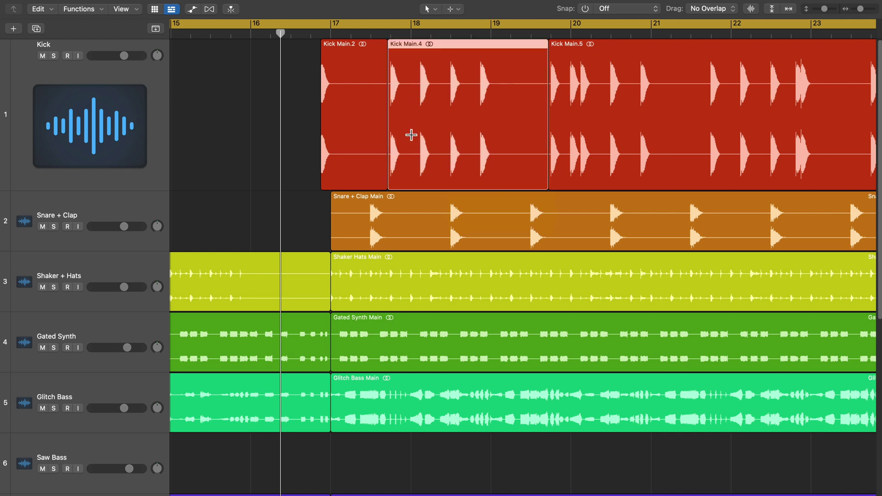
- Undo the cuts, make Scissors the secondary tool, and split Kick Main between bars 17 and 18
key(super+z)
click(452, 9)
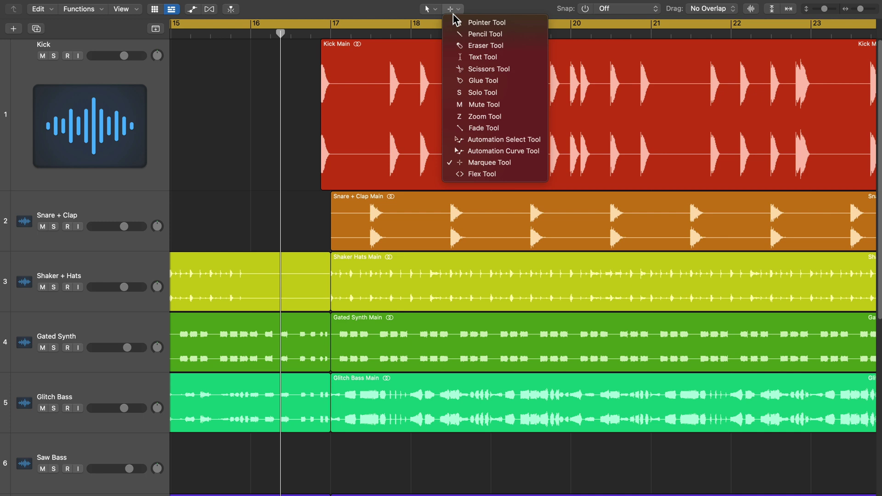
click(502, 69)
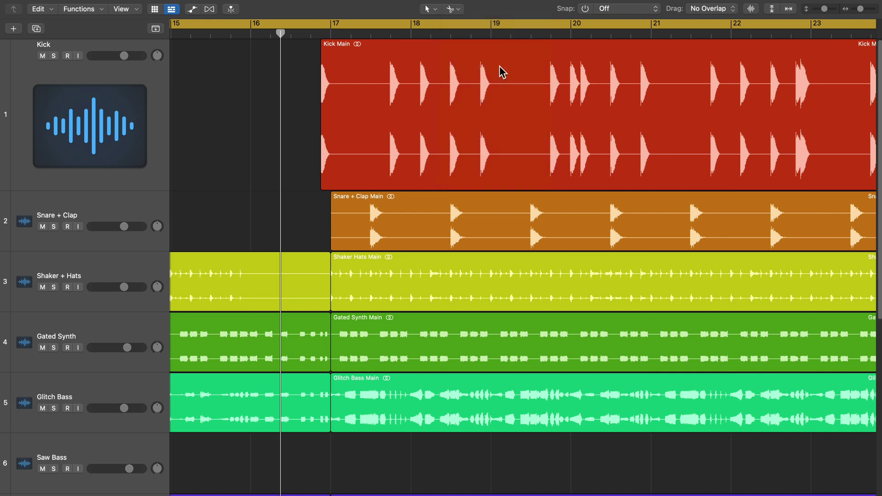
drag(441, 73, 440, 73)
drag(436, 147, 543, 153)
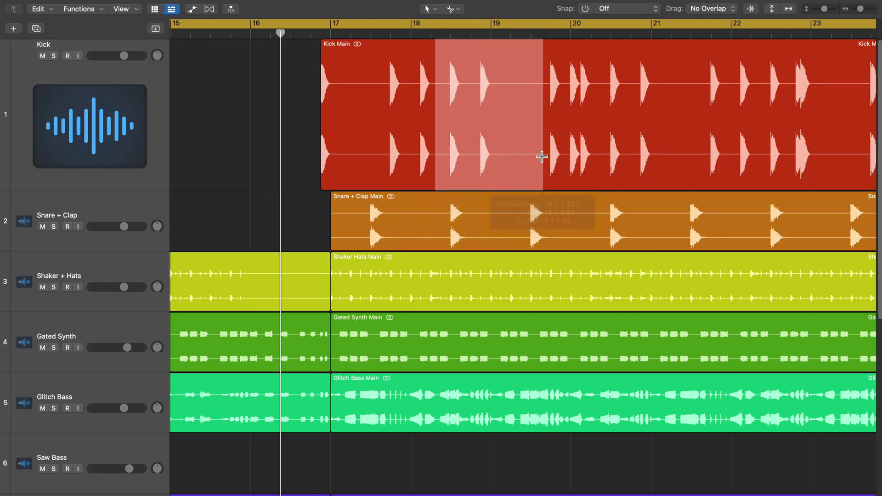
super+click(371, 91)
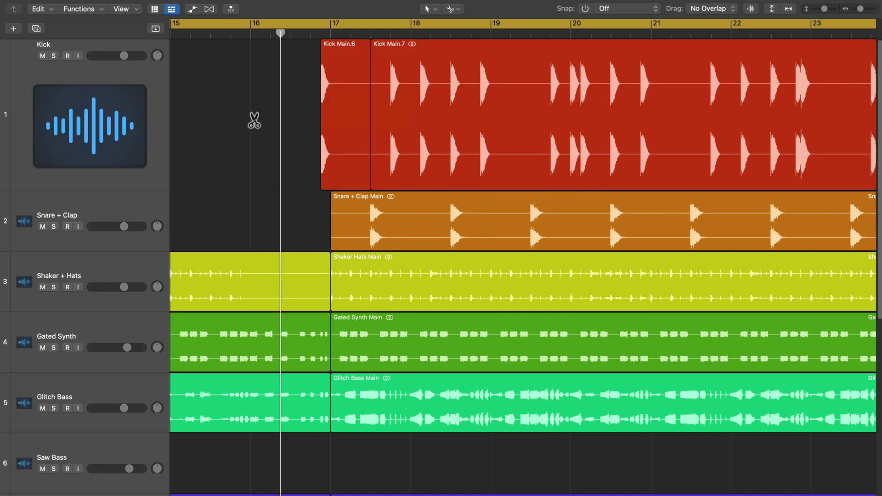
- Undo the split, test and undo a fade-in on Kick Main, then extend its start to mid-bar 16
key(super+z)
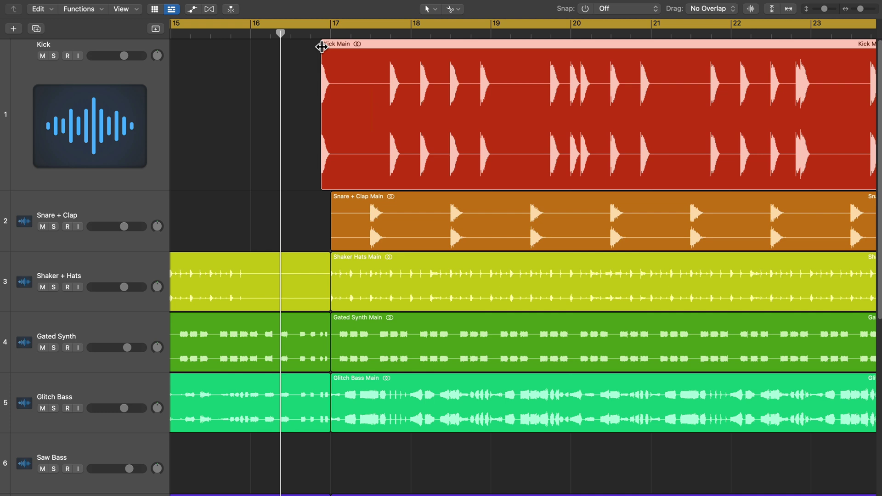
drag(321, 47, 453, 61)
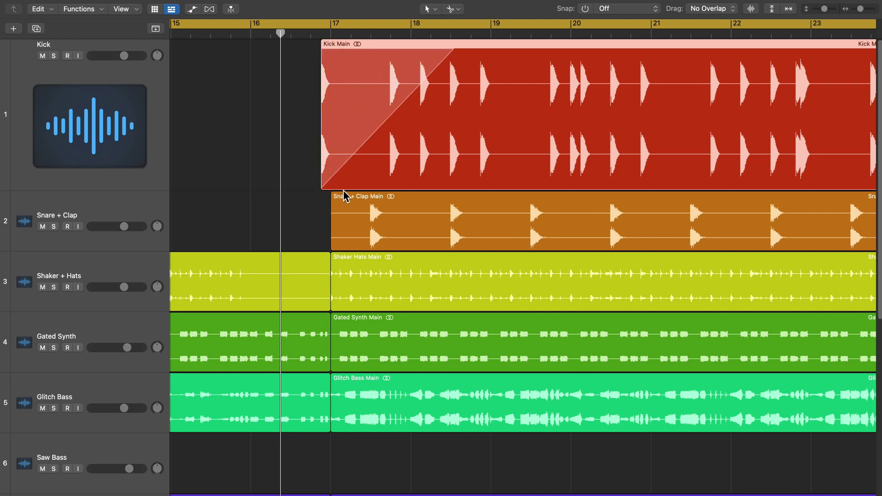
key(super+z)
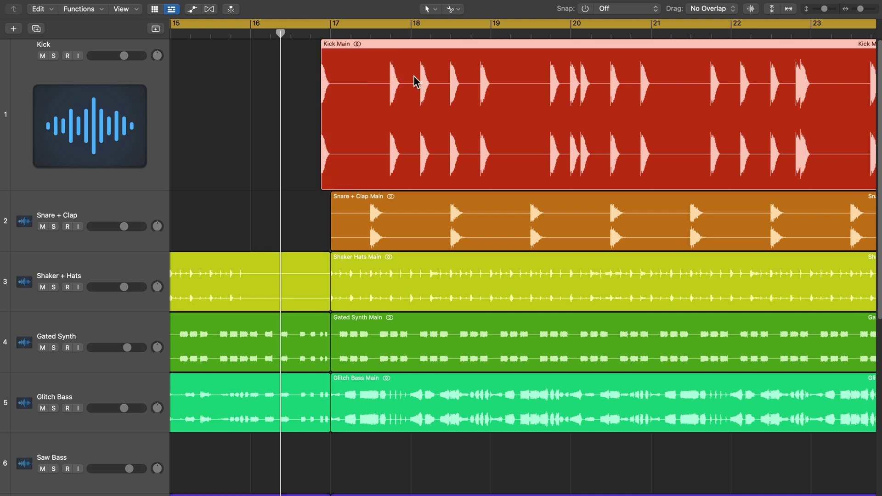
key(super+shift+z)
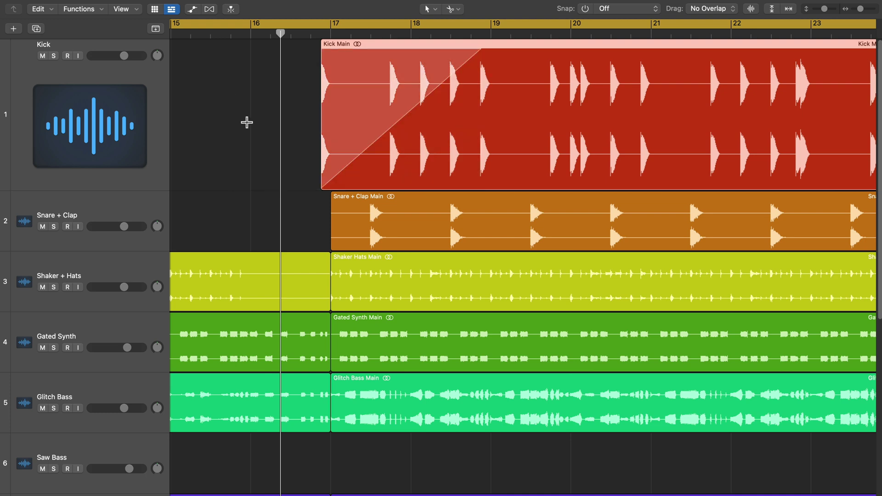
key(super+z)
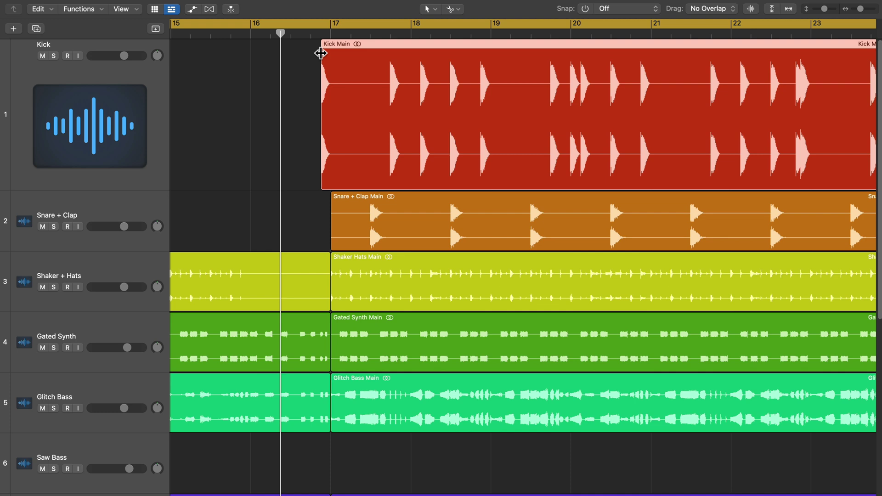
mouse_move(321, 53)
mouse_down()
mouse_move(419, 58)
mouse_move(271, 60)
mouse_up()
drag(323, 164, 303, 171)
super+click(289, 156)
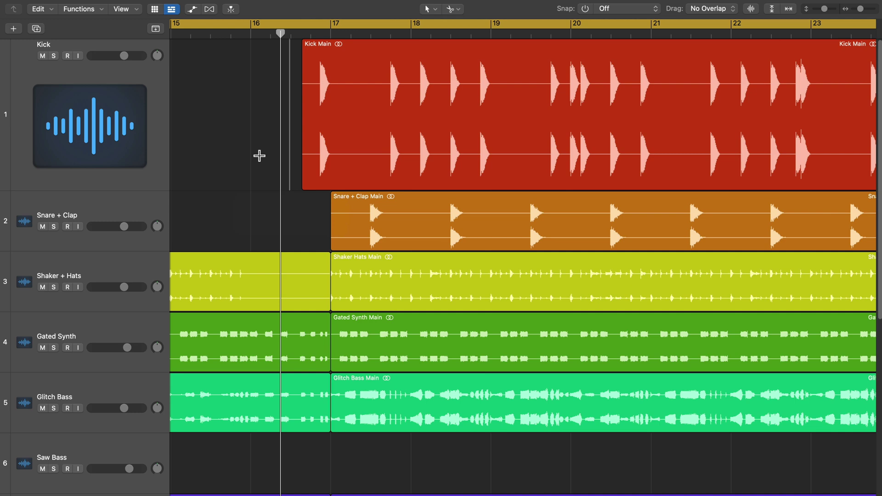
- Clear the Kick lane position marker, then cycle the main edit tool through Glue on to Zoom
click(259, 155)
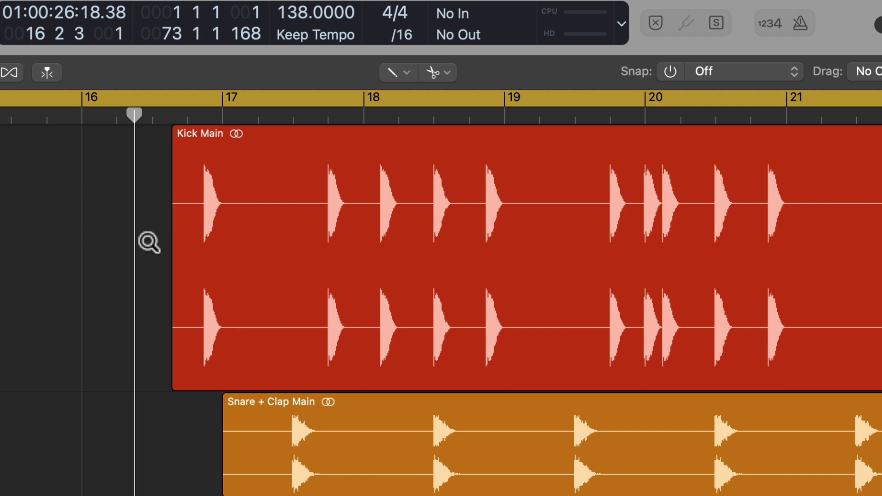
key(e)
key(x)
key(i)
key(j)
key(s)
key(z)
key(a)
key(z)
- Cycle the main edit tool through Pencil, Fade and Scissors, landing back on Fade
key(a)
key(r)
key(x)
key(p)
key(a)
key(x)
key(i)
key(m)
key(a)
- Step the main edit tool through Automation Select, Marquee, Flex, Zoom and Mute
key(w)
key(t)
key(f)
key(r)
key(z)
key(m)
- Return the main tool to Pointer via Pencil and Fade, then view and dismiss the Command-click tool list
key(s)
key(f)
key(x)
key(p)
key(a)
key(t)
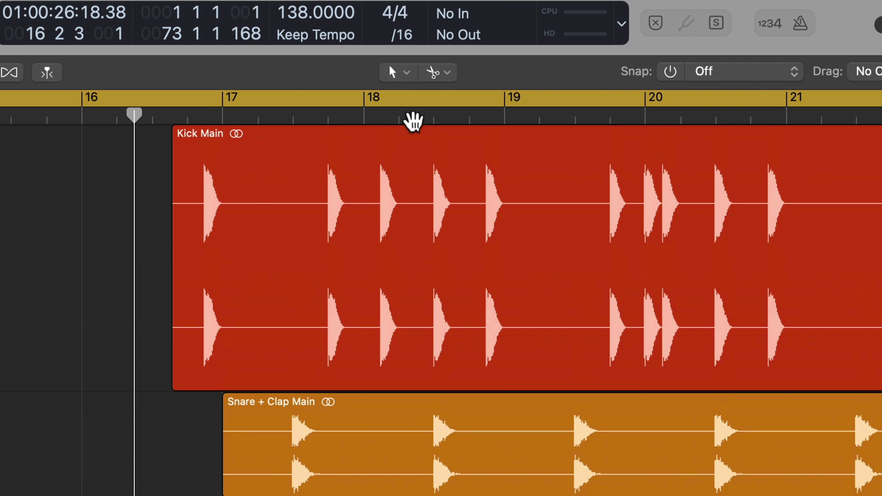
click(446, 74)
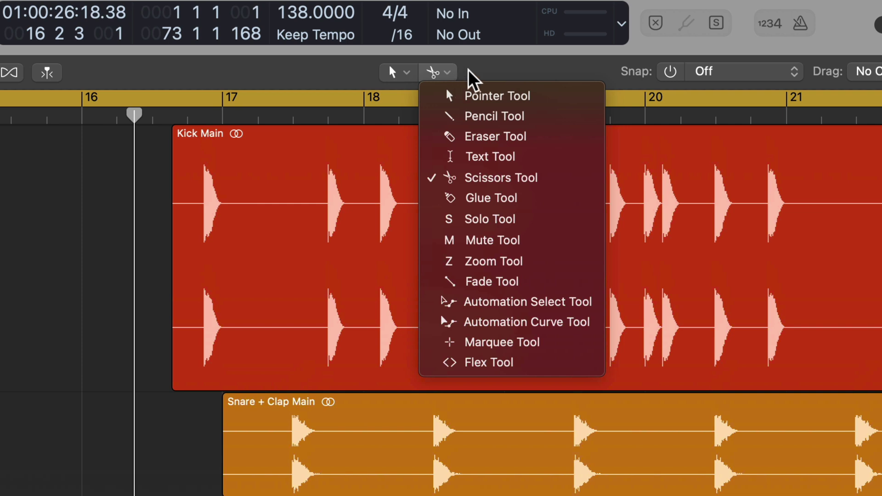
click(470, 70)
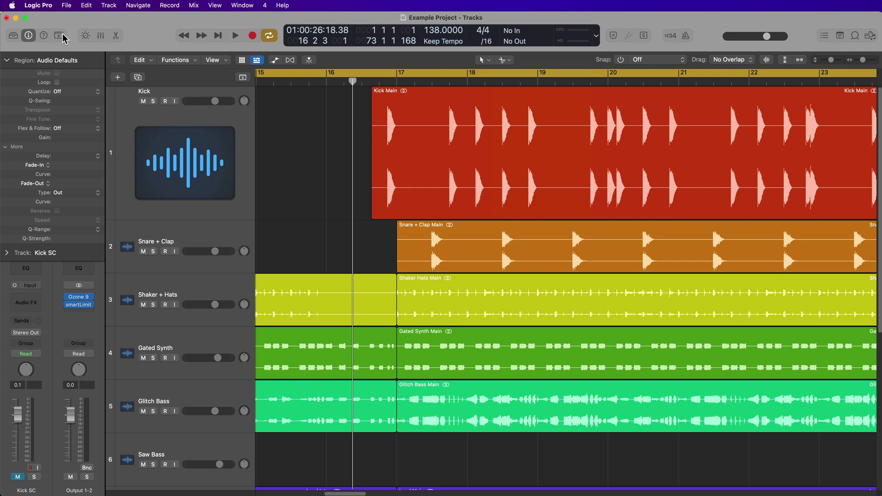
- Open Key Commands > Edit from the Logic Pro menu and move the window up and right
click(48, 6)
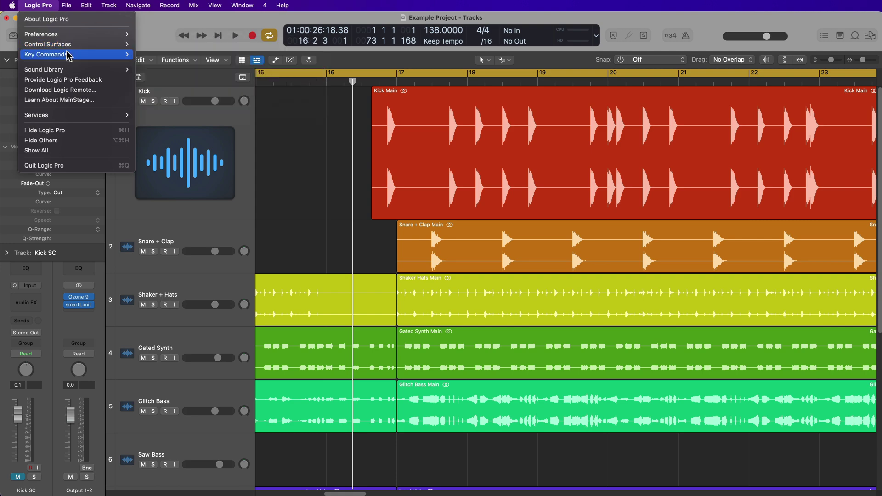
mouse_move(111, 54)
click(147, 64)
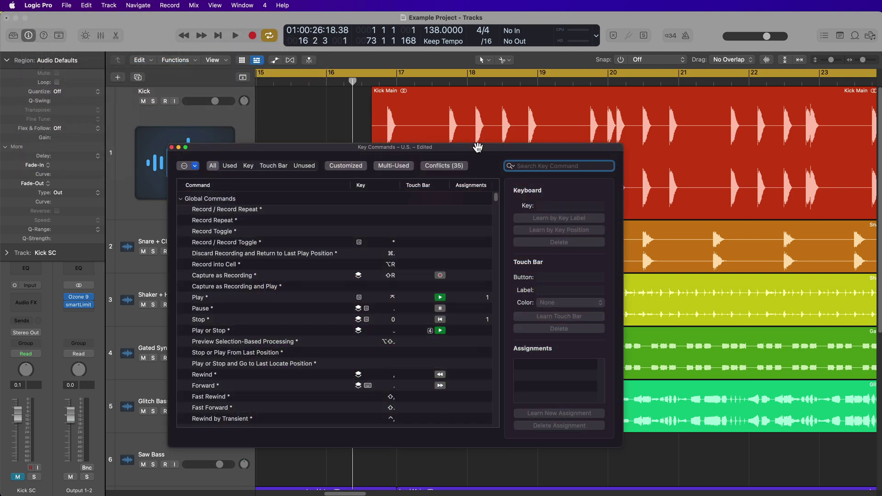
drag(475, 133, 545, 111)
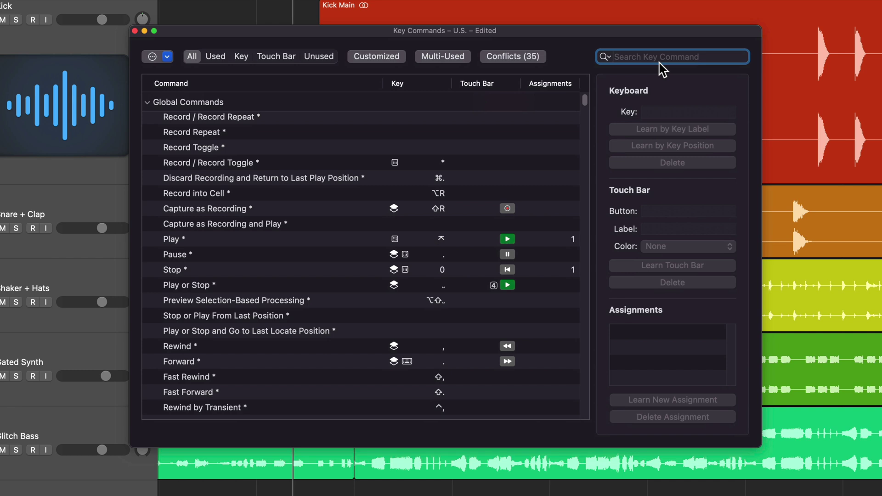
- Filter commands by 'tool' and browse the Set Pointer, Pencil, Eraser, Scissors and Marquee Tool rows, ending on Set Pointer
text(tool)
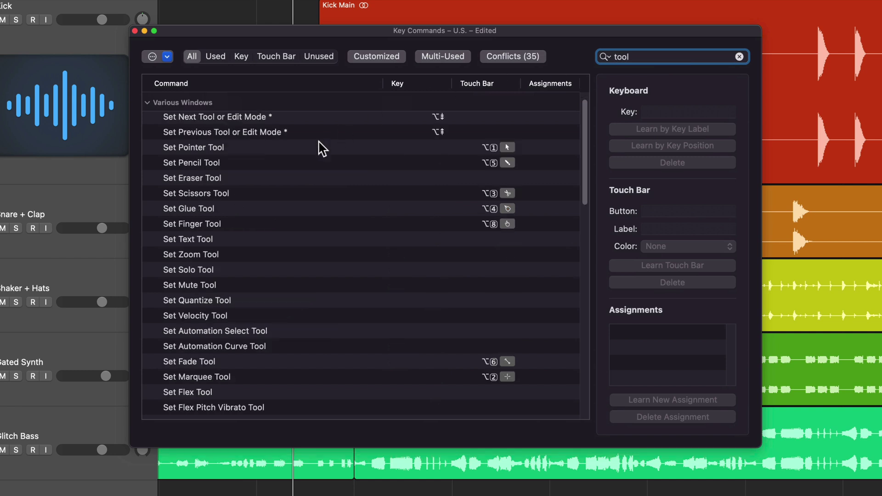
click(310, 148)
click(310, 163)
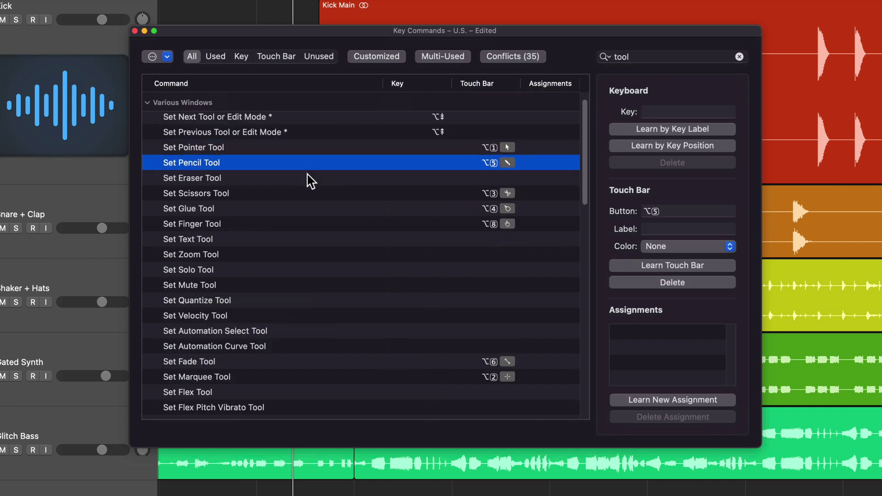
click(309, 178)
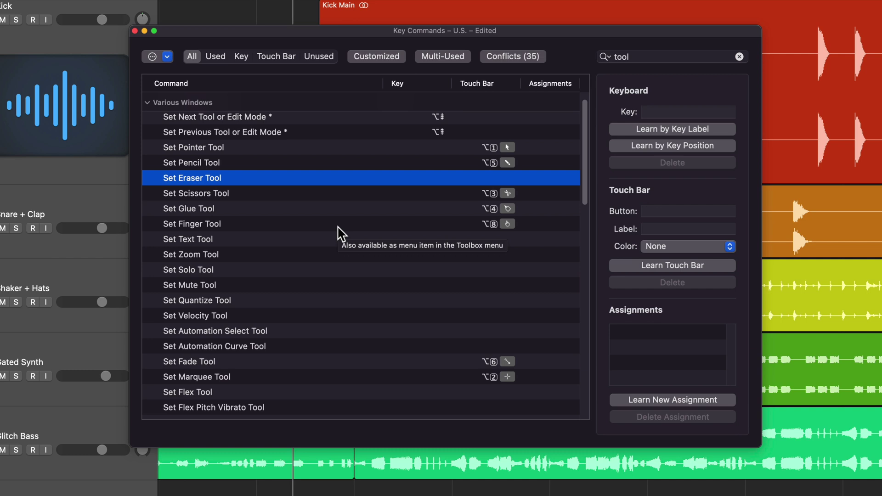
click(265, 152)
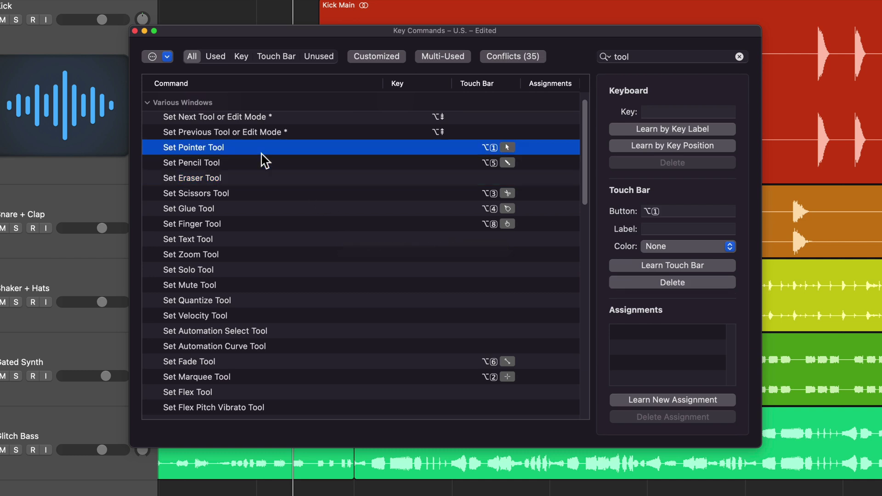
click(254, 196)
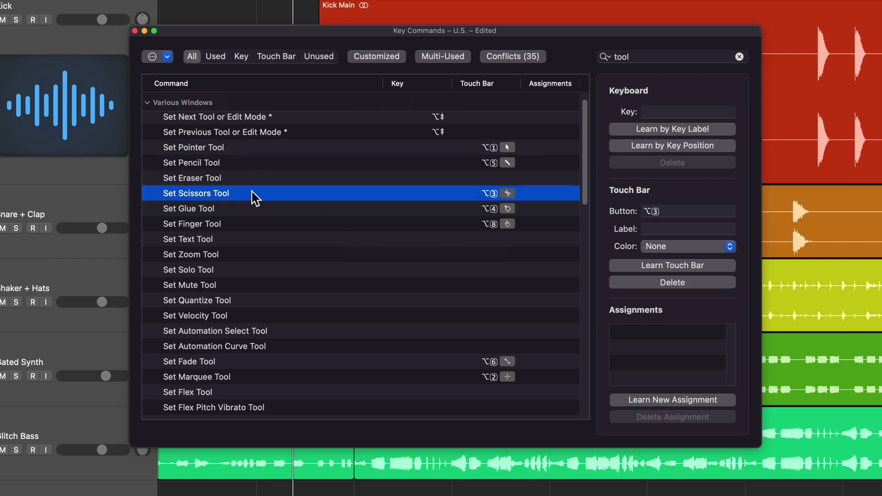
click(285, 382)
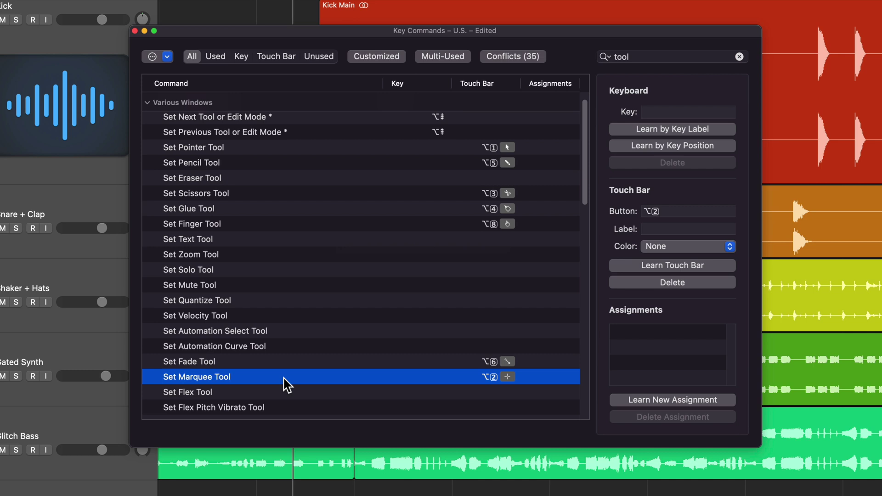
click(353, 148)
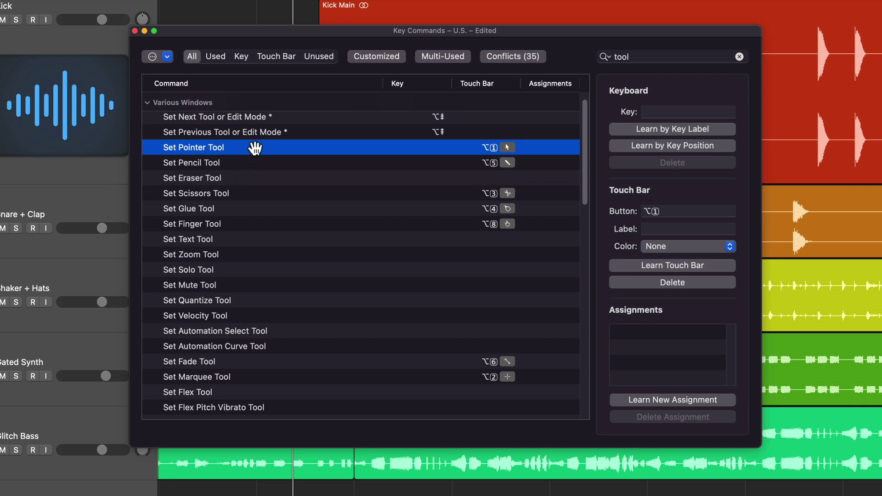
- Learn Option-1 for Set Pointer Tool, Option-3 for Set Scissors Tool and Option-2 for Set Marquee Tool
click(641, 130)
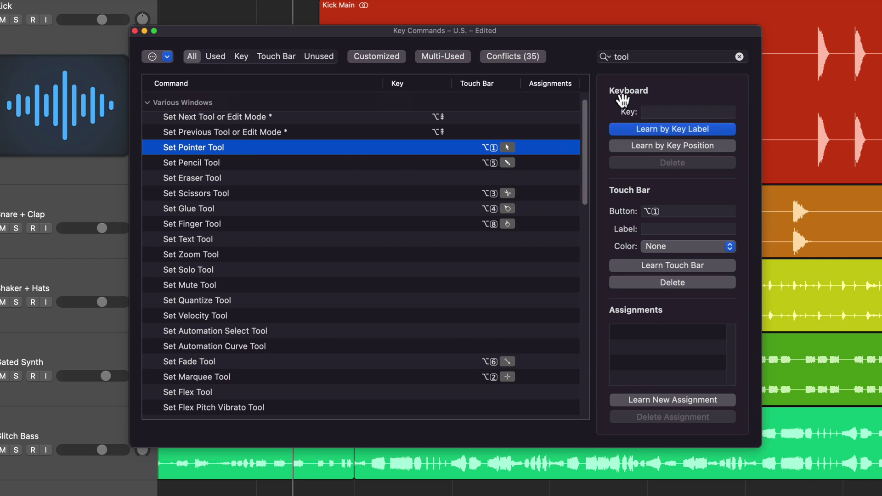
key(alt+1)
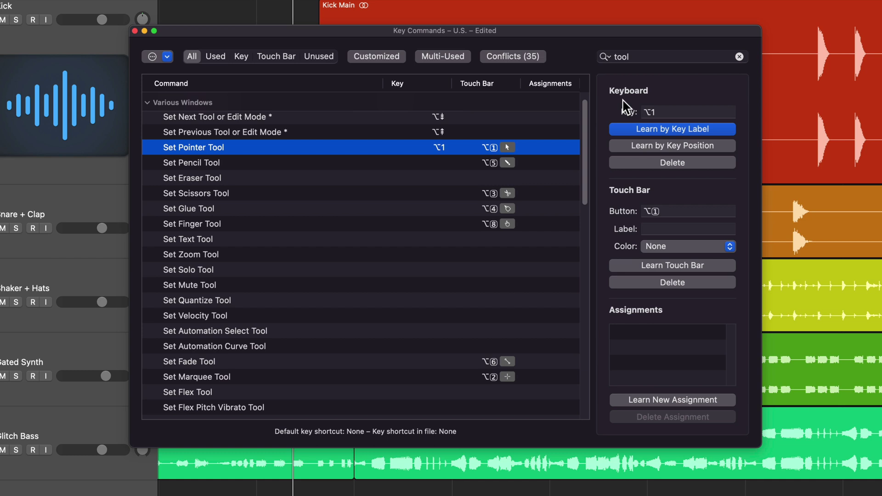
click(329, 195)
key(alt+3)
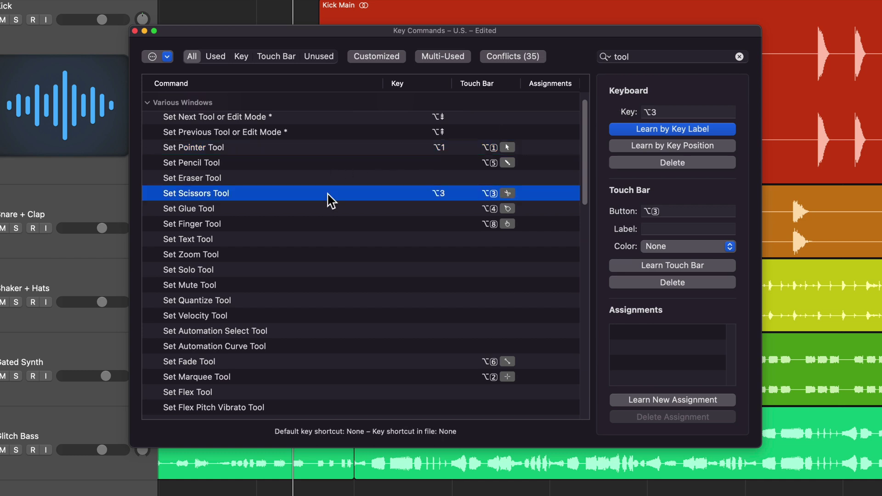
click(335, 377)
key(alt+2)
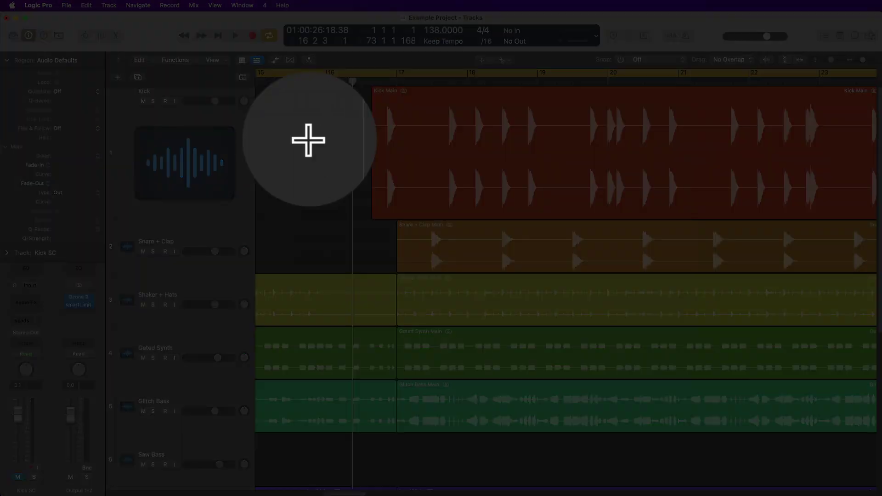
- Test Option-3 for Scissors, review the tool shortcuts in Key Commands, clear the 'tool' search and close
key(t)
key(i)
key(alt+k)
scroll(558, 212, down, 8)
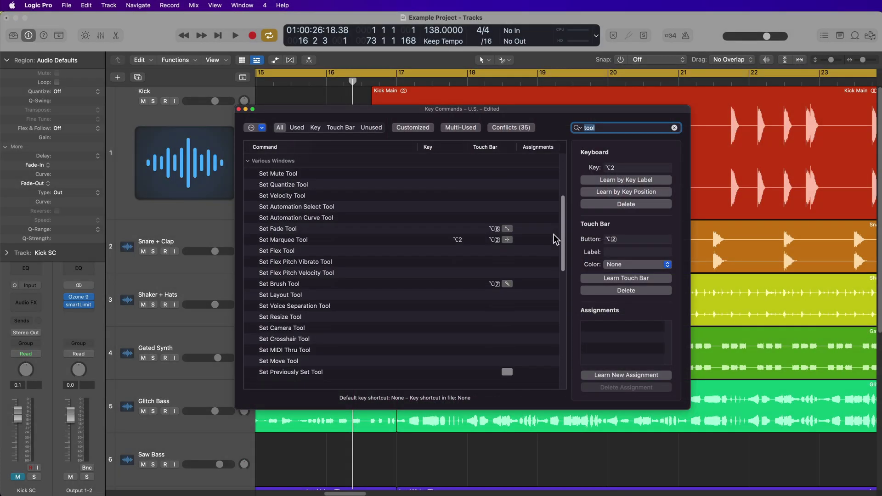
scroll(556, 238, down, 10)
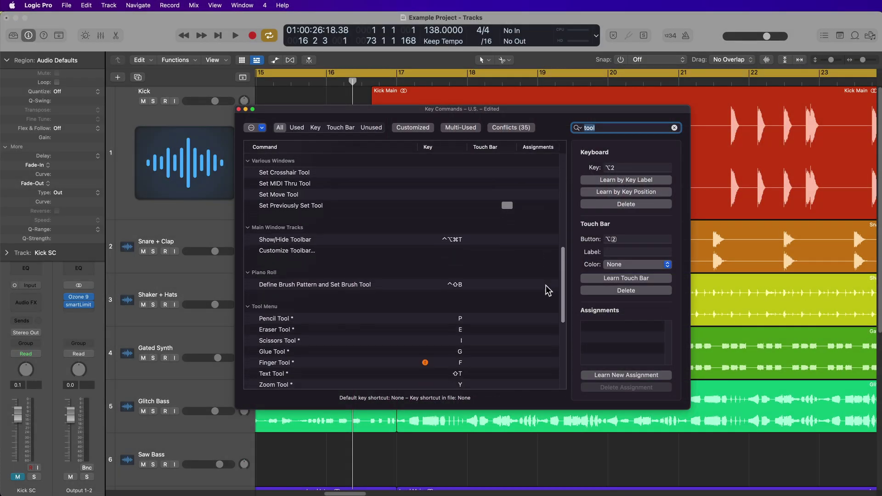
scroll(547, 317, down, 8)
scroll(541, 359, up, 10)
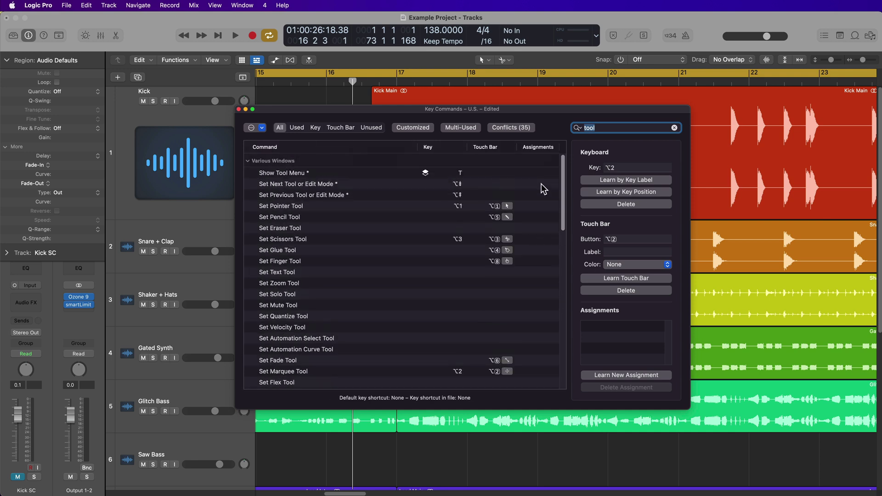
click(674, 127)
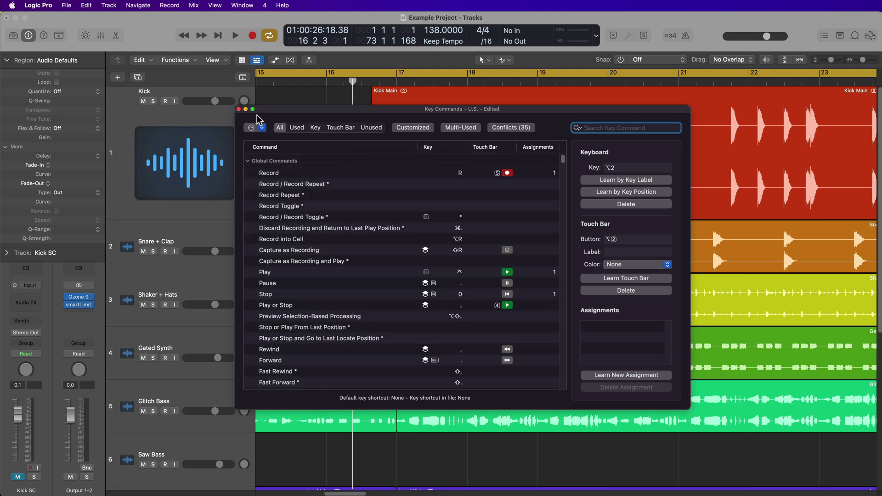
click(239, 110)
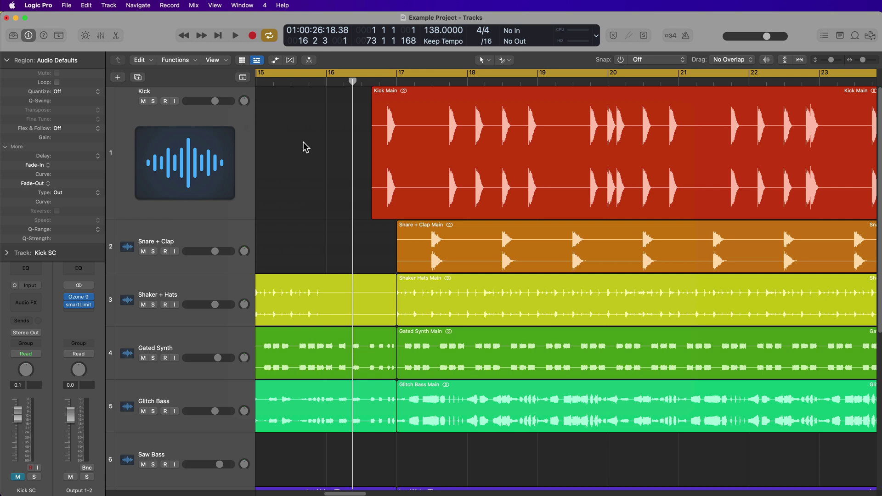
- Switch among Marquee, Pointer and Scissors with Option-2/1/3, then show the Left-click Tool list with shortcuts
key(t)
key(r)
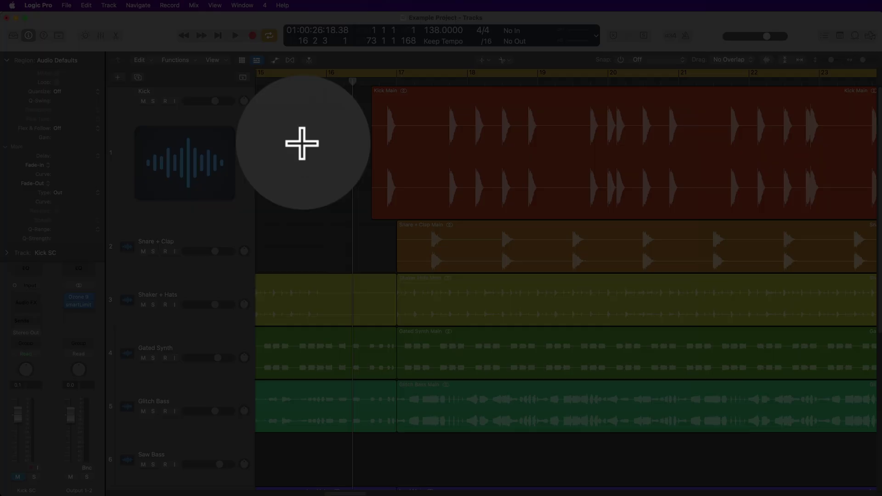
key(t)
key(t)
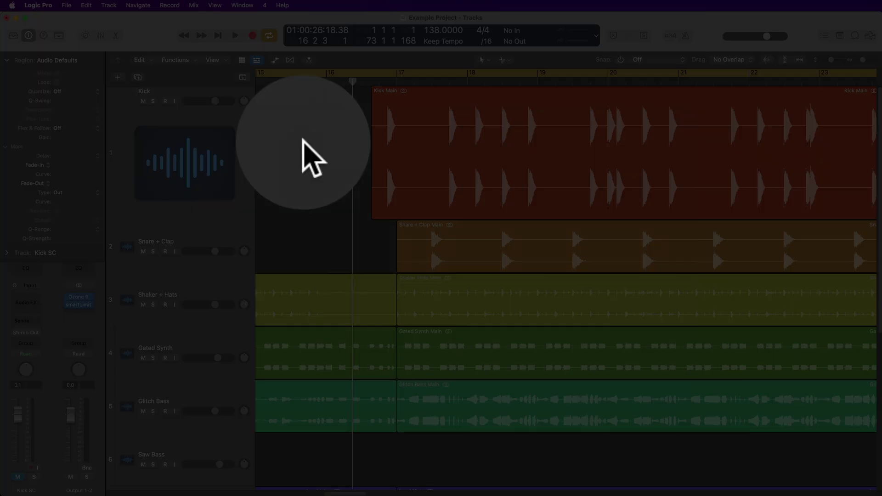
key(t)
key(r)
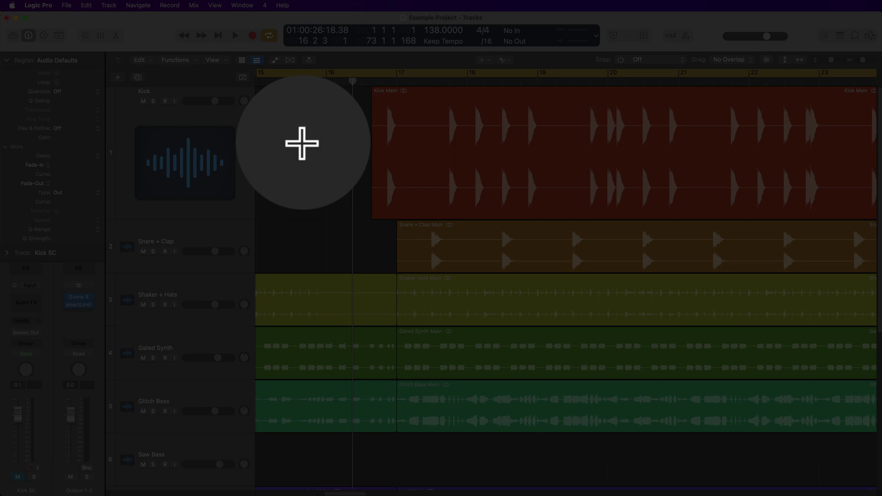
key(t)
key(t)
key(t)
key(i)
key(t)
key(t)
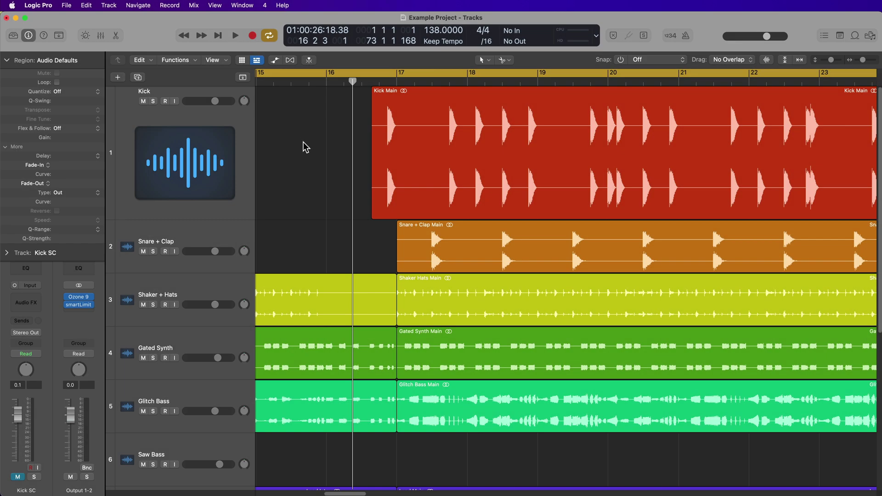
click(482, 60)
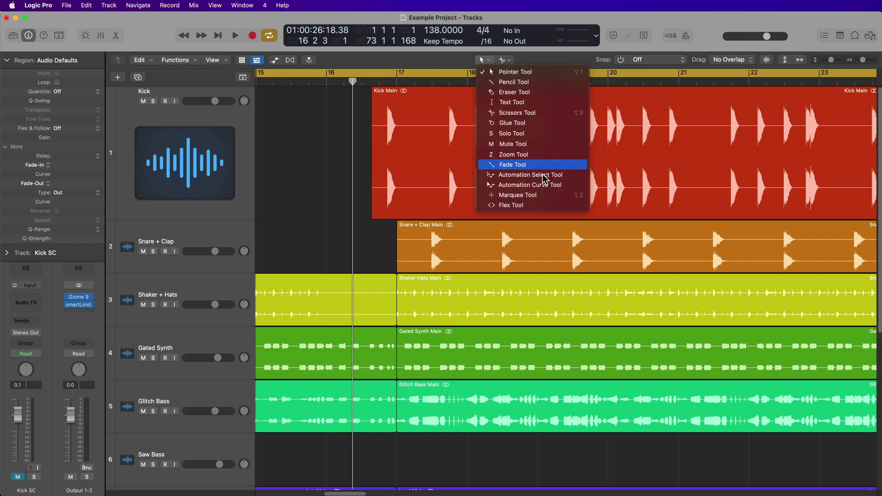